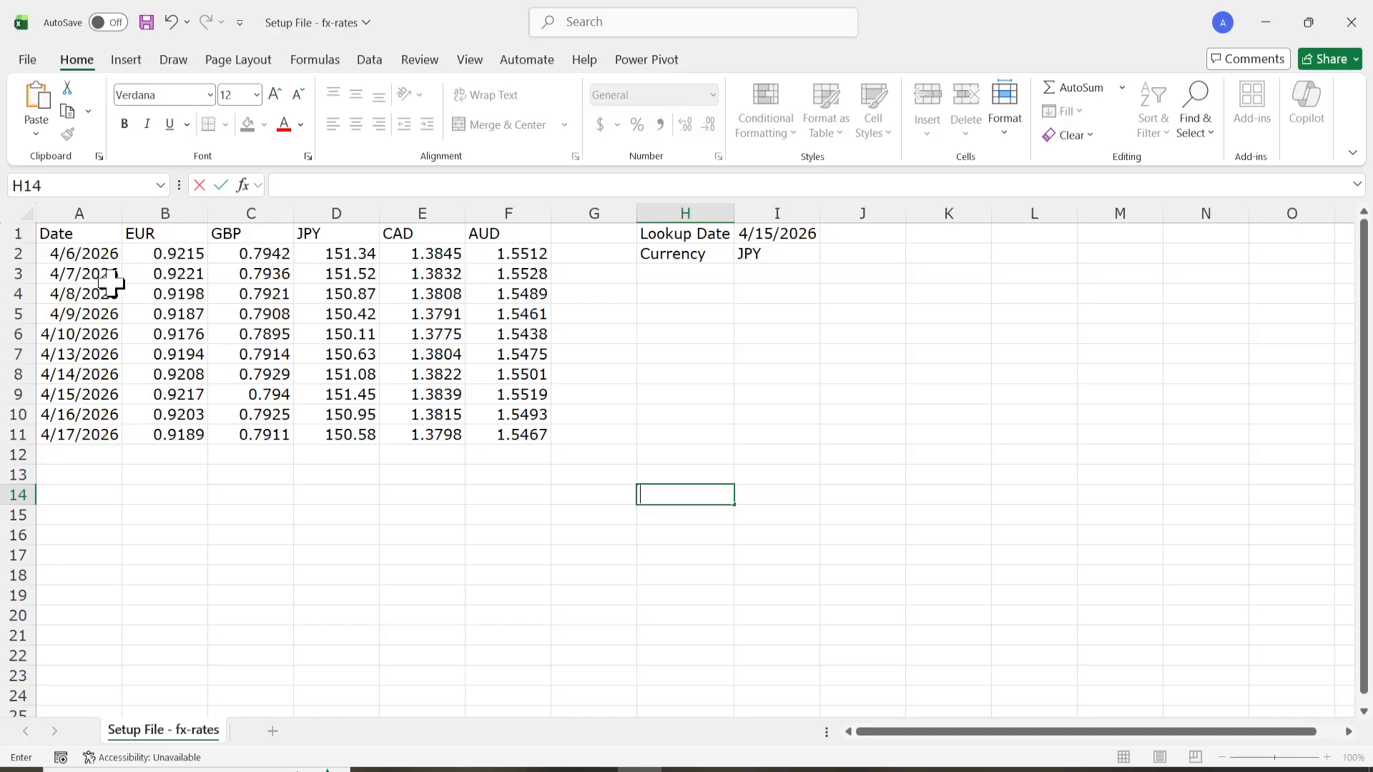
Examine the date column, currency headers, exchange-rate grid, and the lookup date and currency input cells.
left_click_drag(92, 234, 80, 445)
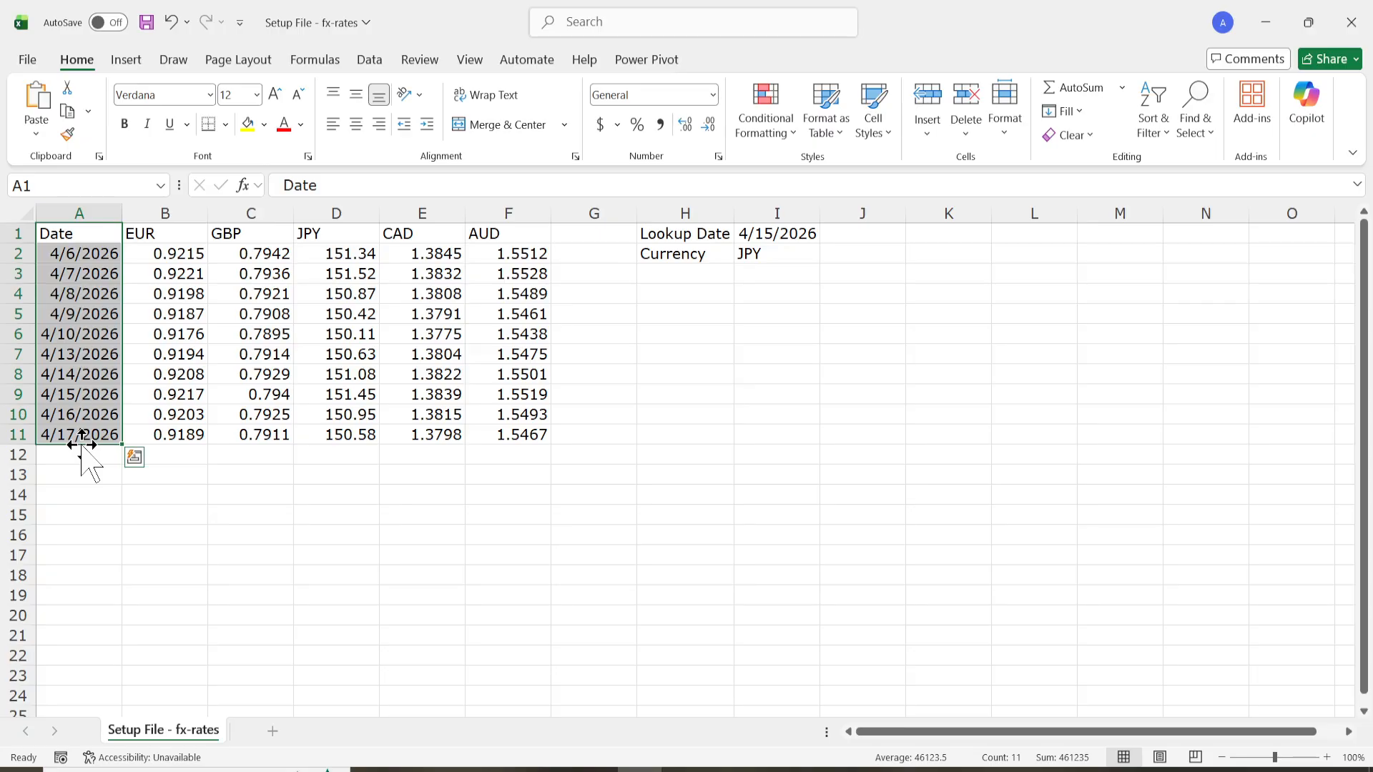
left_click_drag(91, 235, 527, 231)
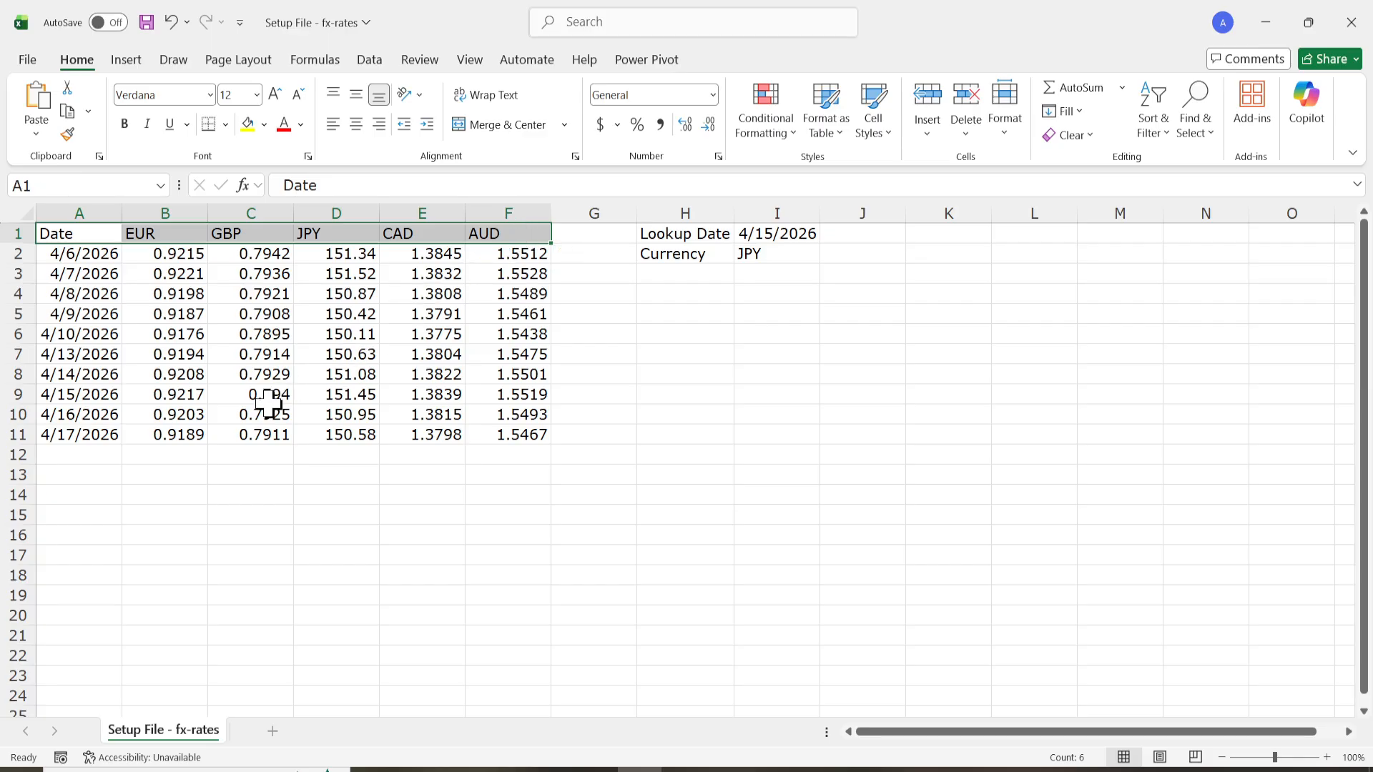
left_click_drag(155, 255, 500, 438)
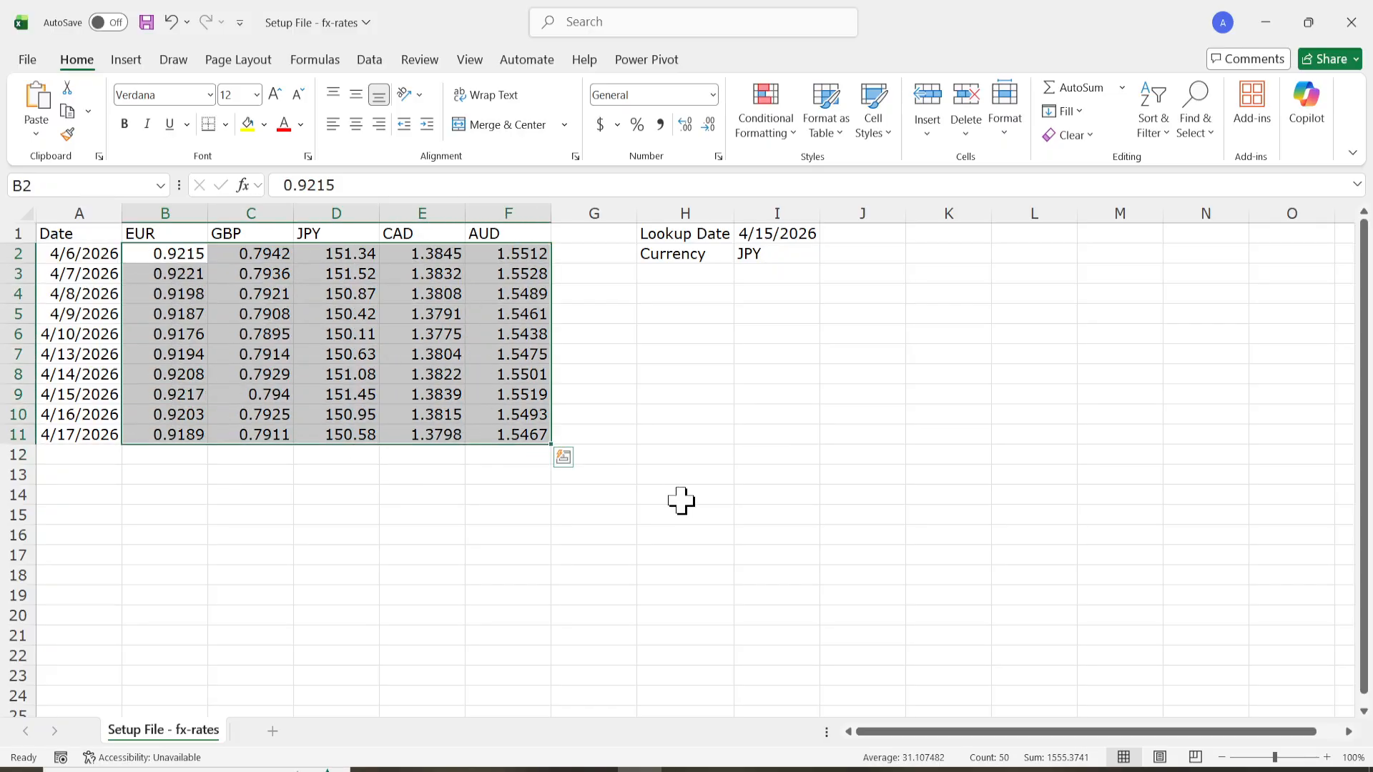
left_click(659, 495)
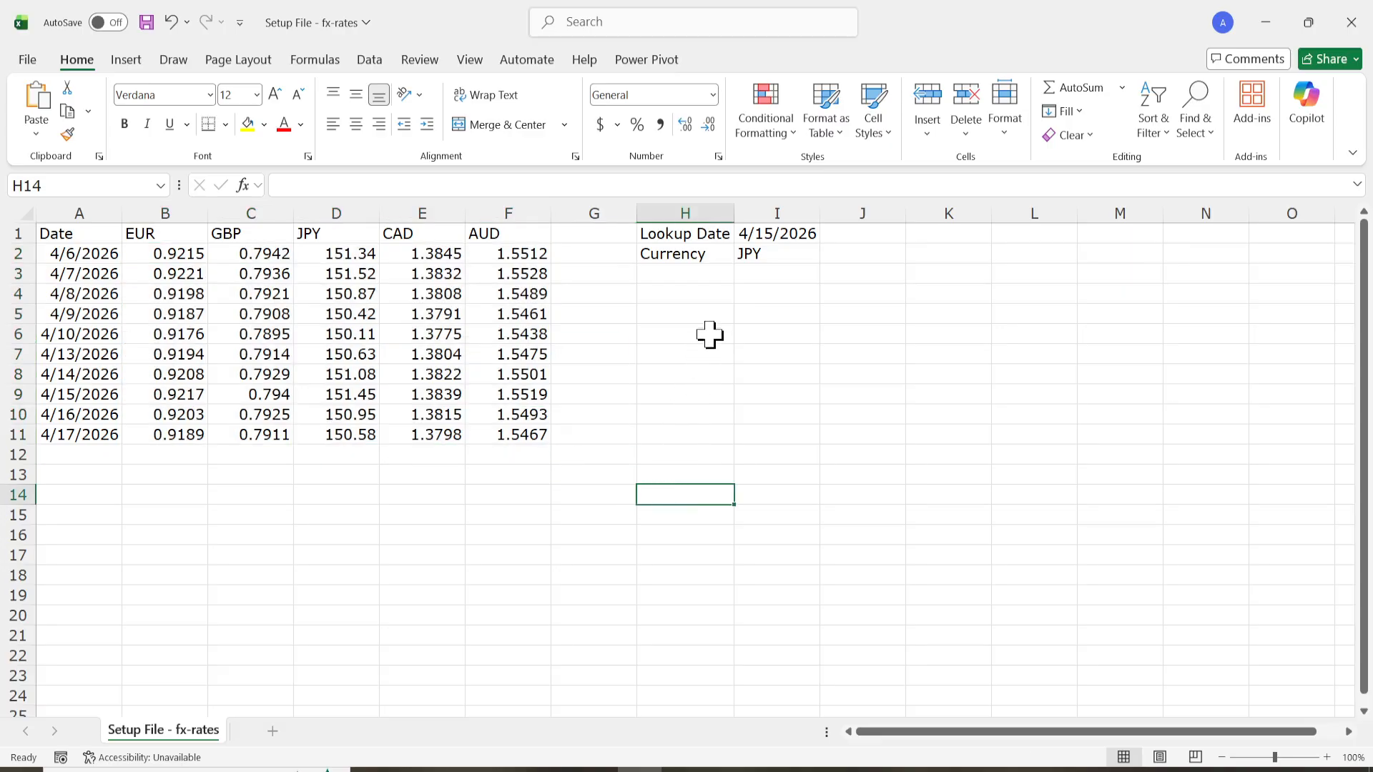
left_click(701, 234)
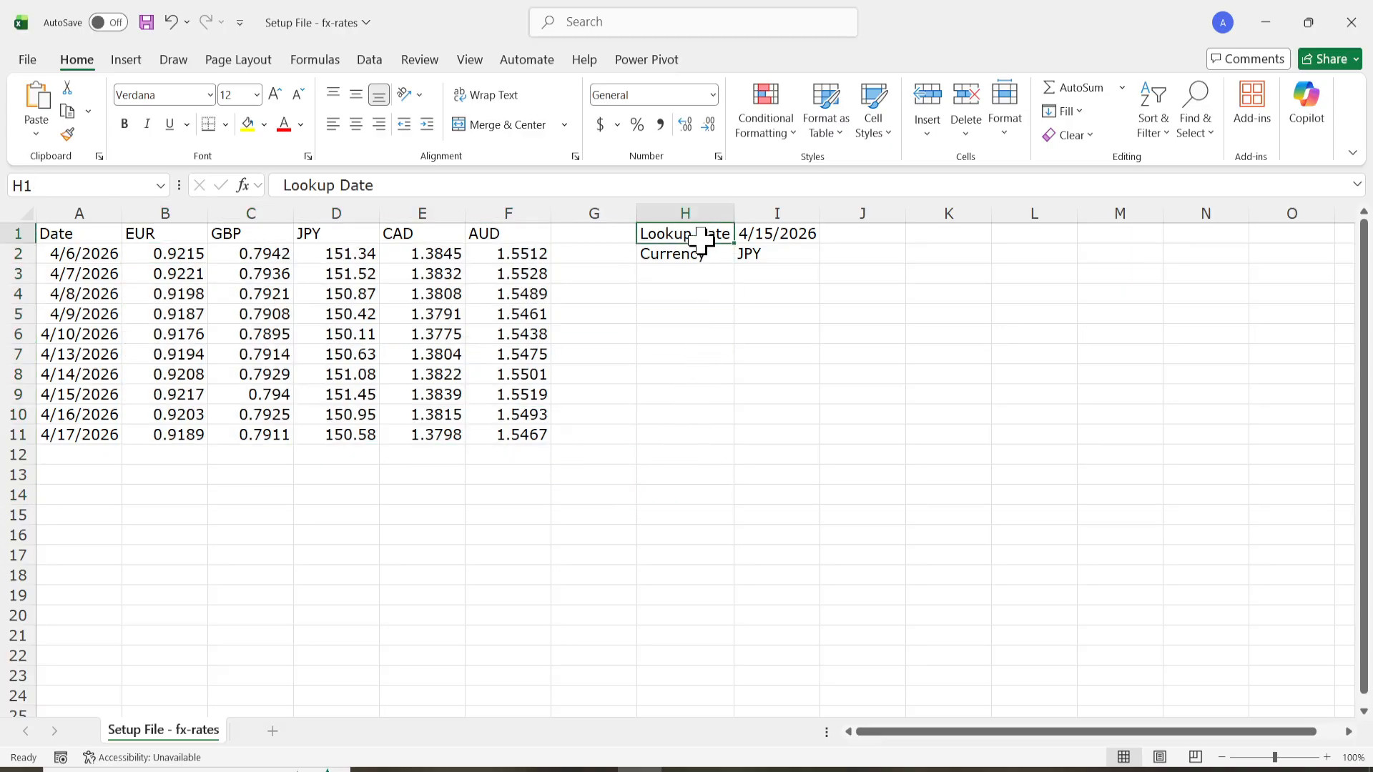
left_click(765, 233)
left_click(772, 256)
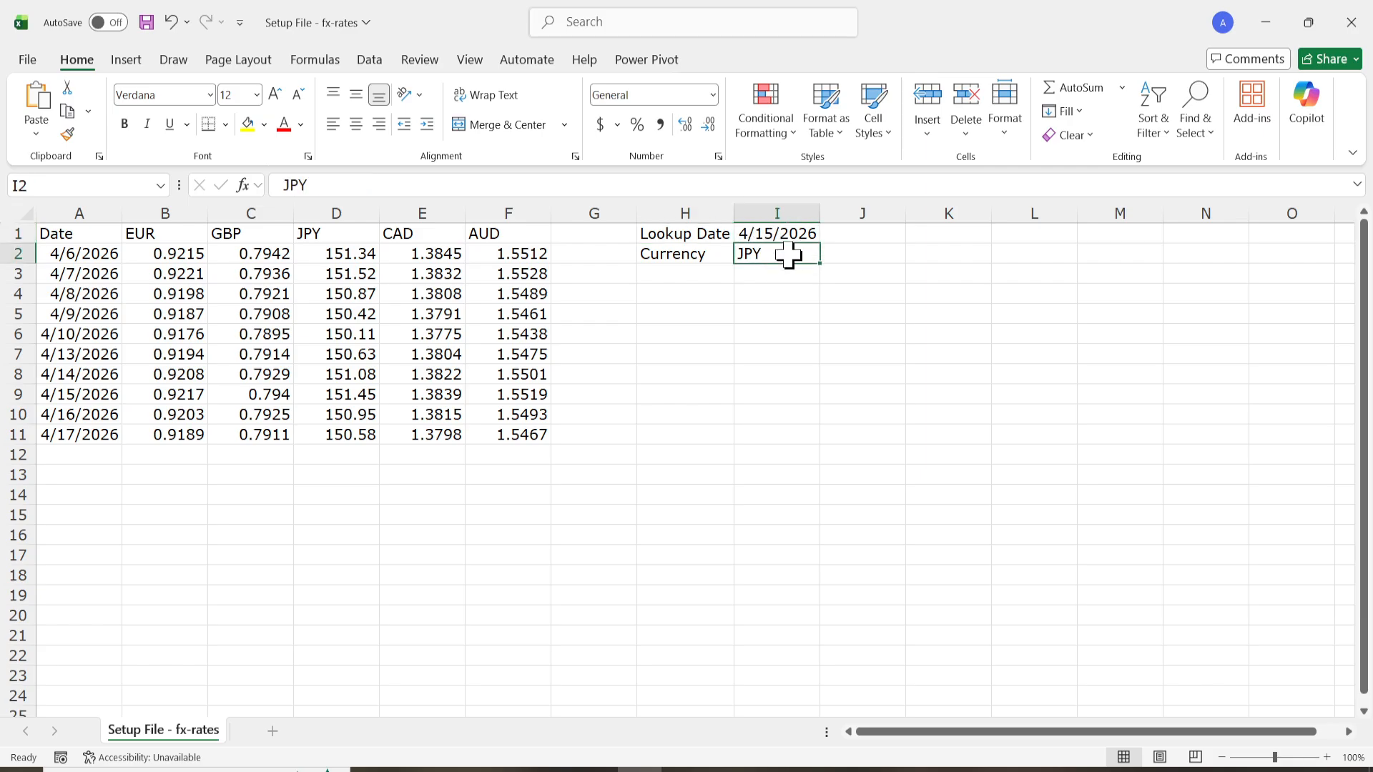
Copy the opening part =XLOOKUP(I1,A2:A11, from the Notepad notes into cell I4 of the fx-rates sheet.
left_click(790, 303)
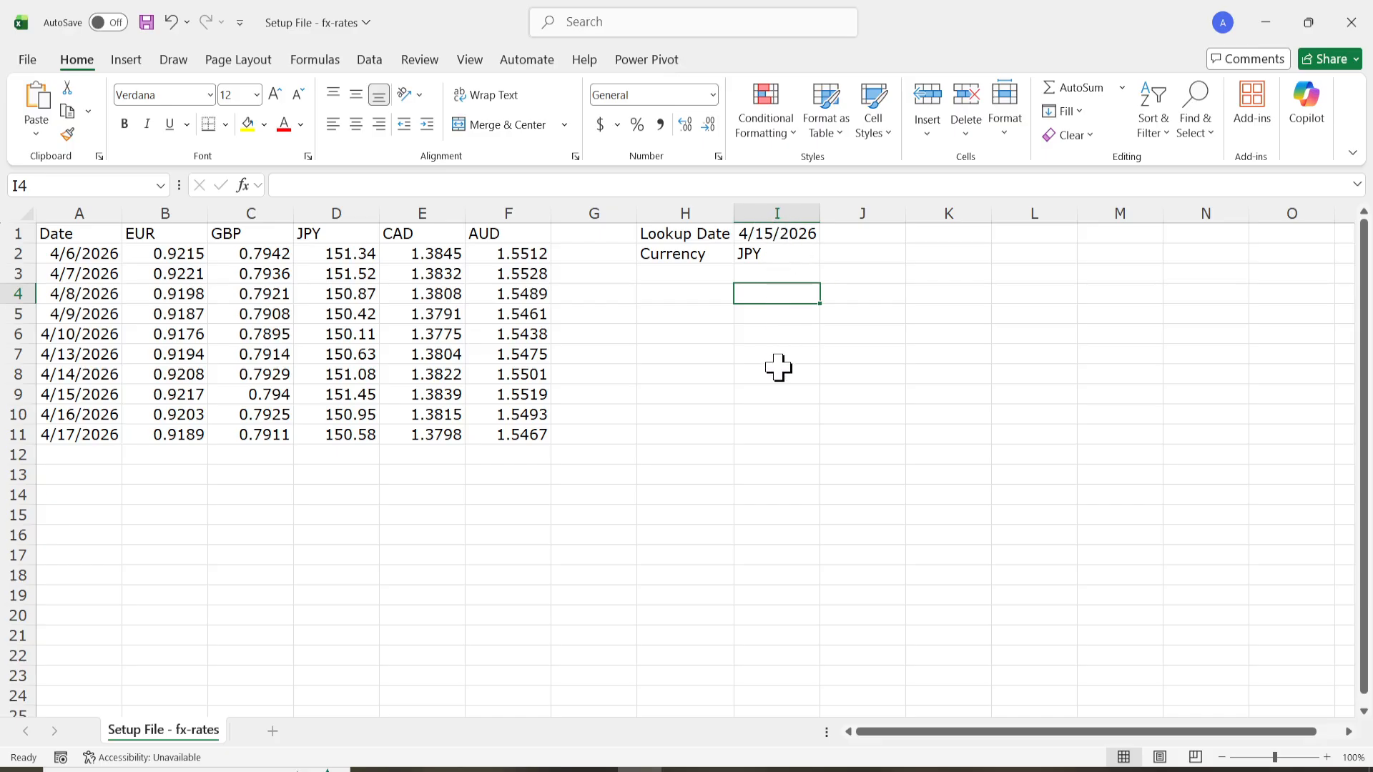
left_click(683, 768)
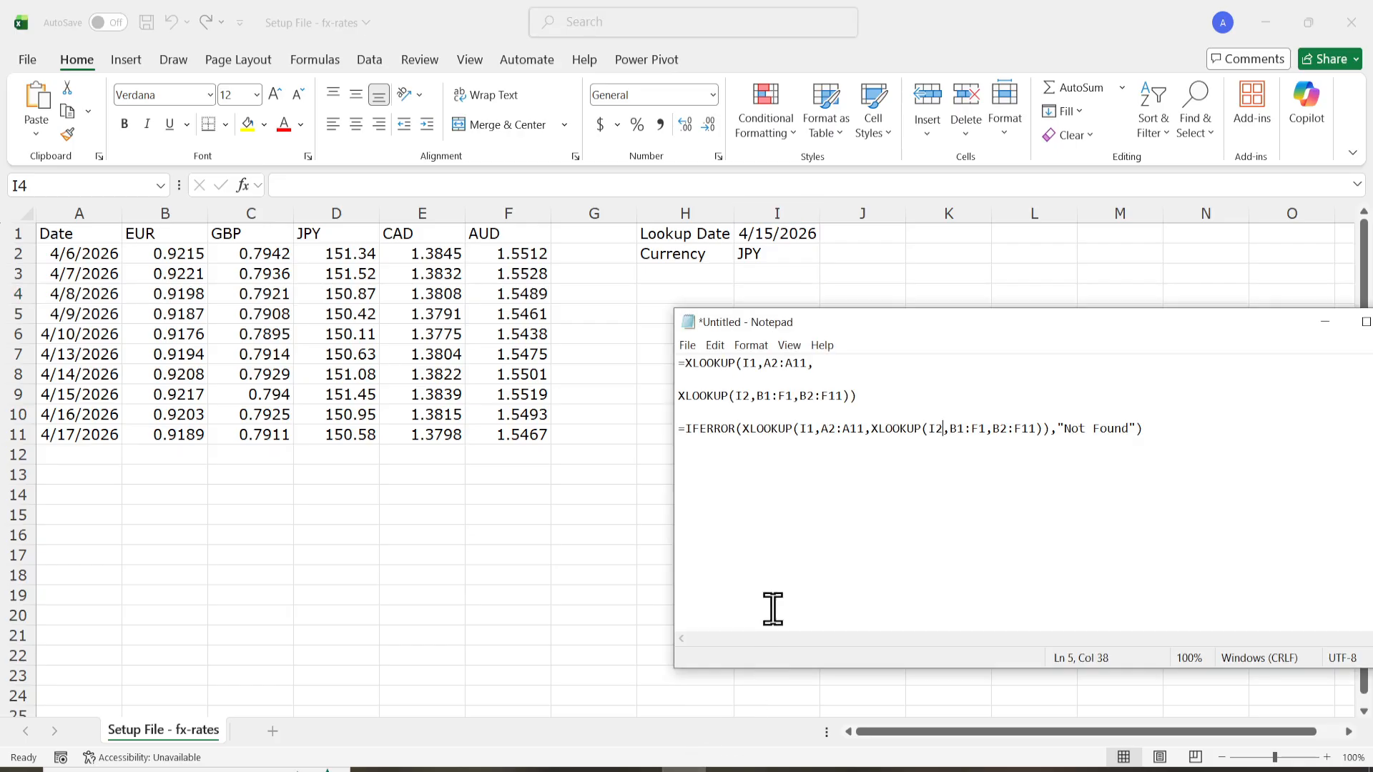
left_click_drag(817, 364, 663, 353)
key("ctrl+c")
key("alt+Tab")
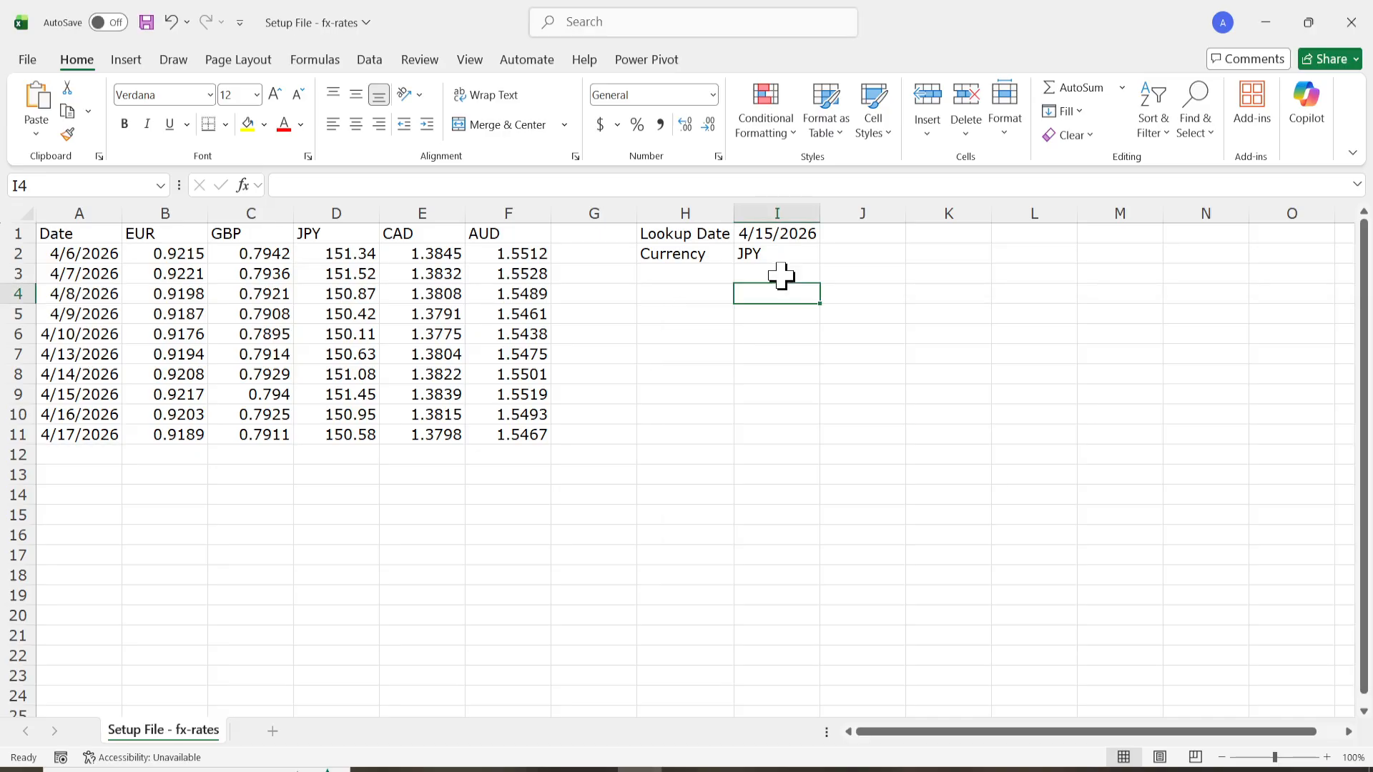
double_click(777, 292)
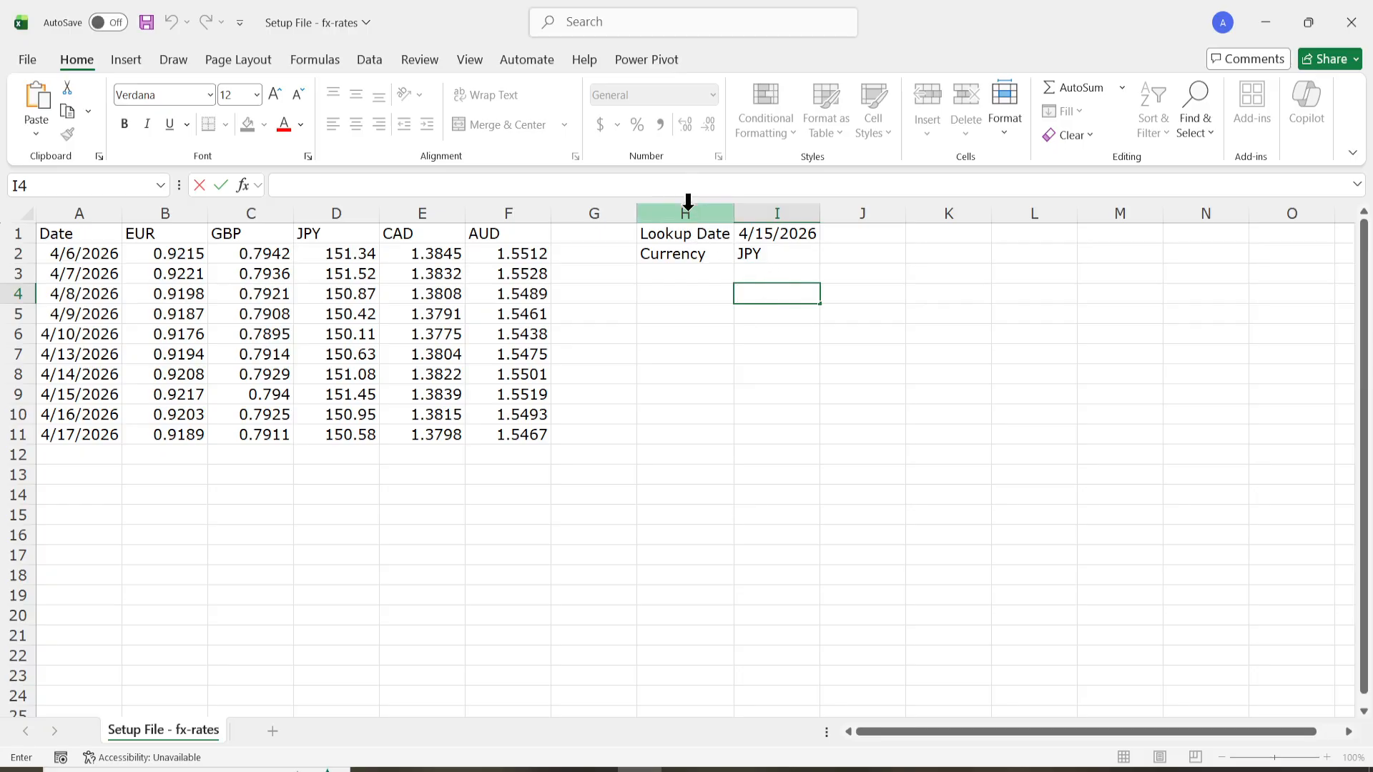
left_click(673, 187)
key("ctrl+v")
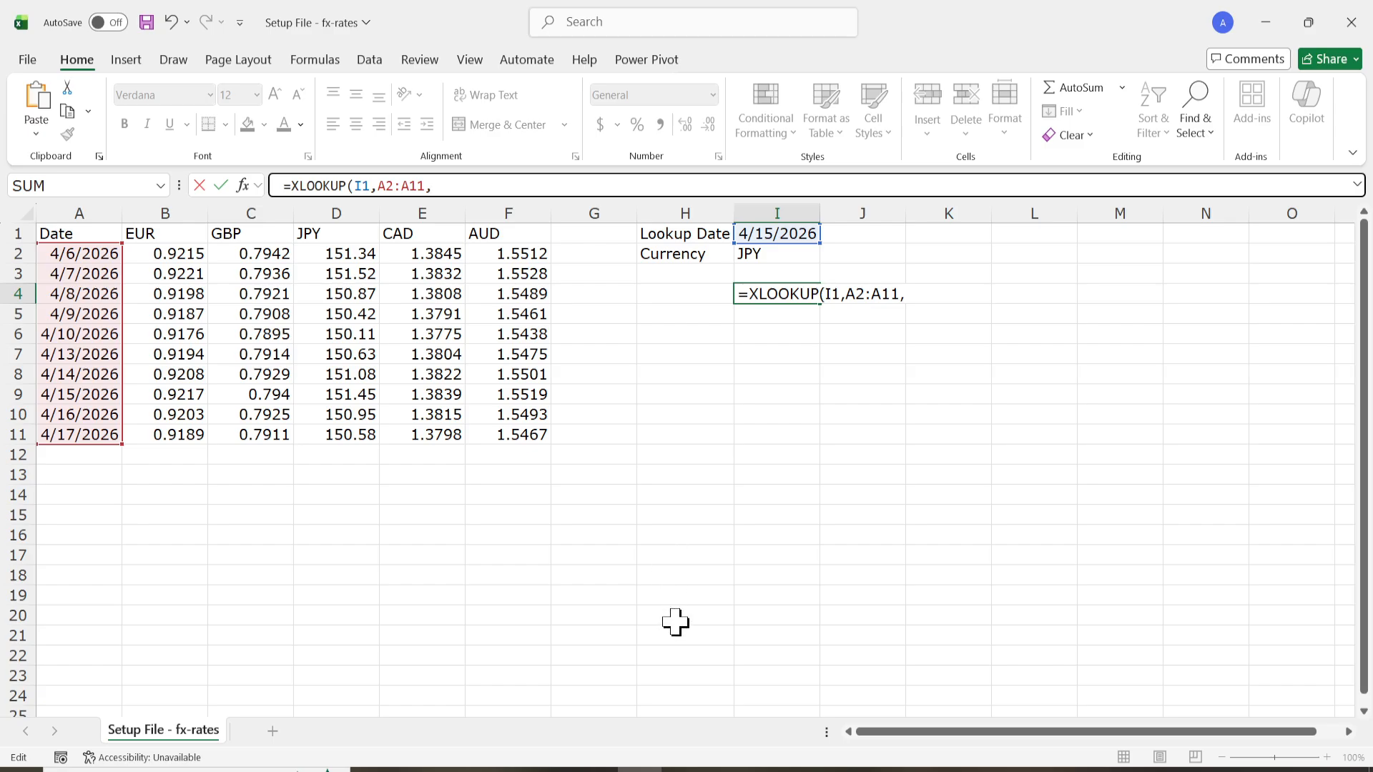
Complete the formula in I4 by appending XLOOKUP(I2,B1:F1,B2:F11)) from the Notepad notes and enter it.
left_click(683, 770)
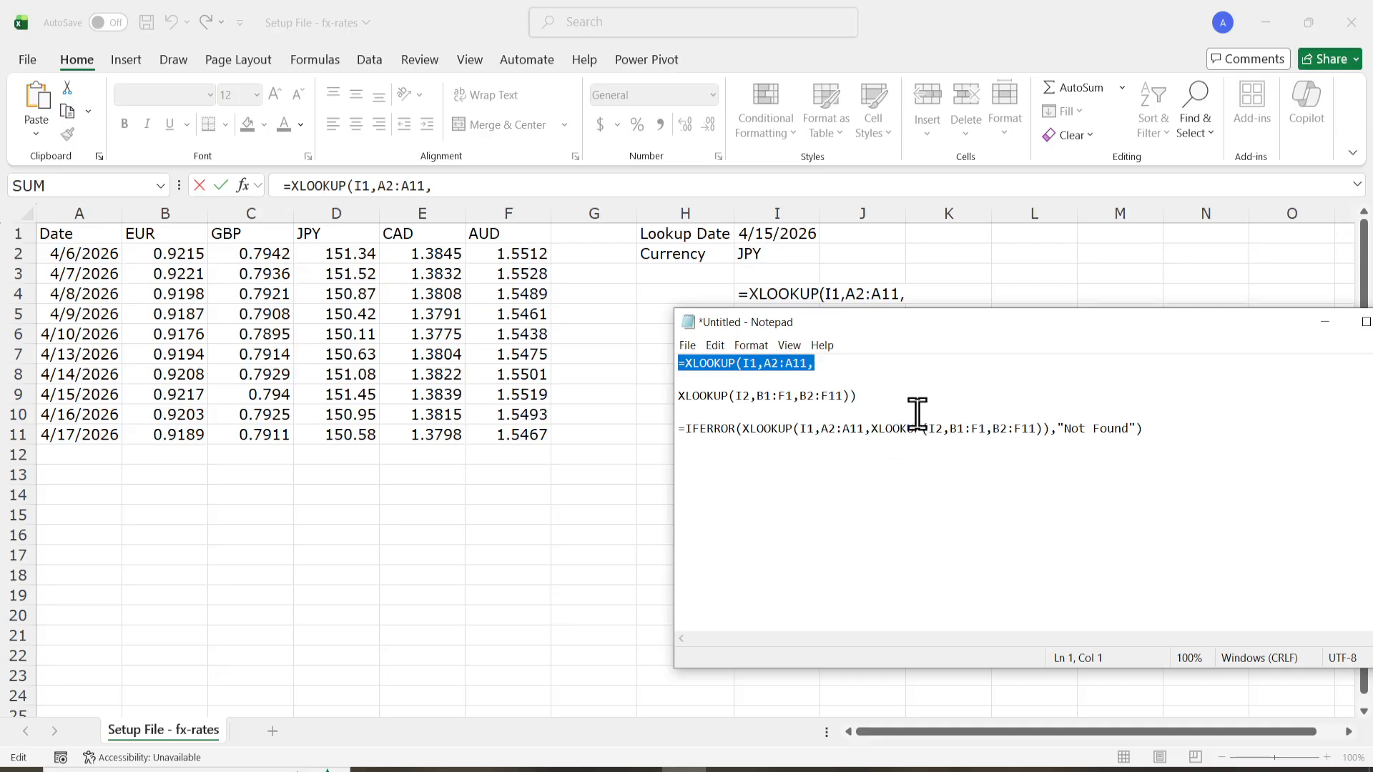
left_click_drag(918, 394, 644, 392)
key("ctrl+c")
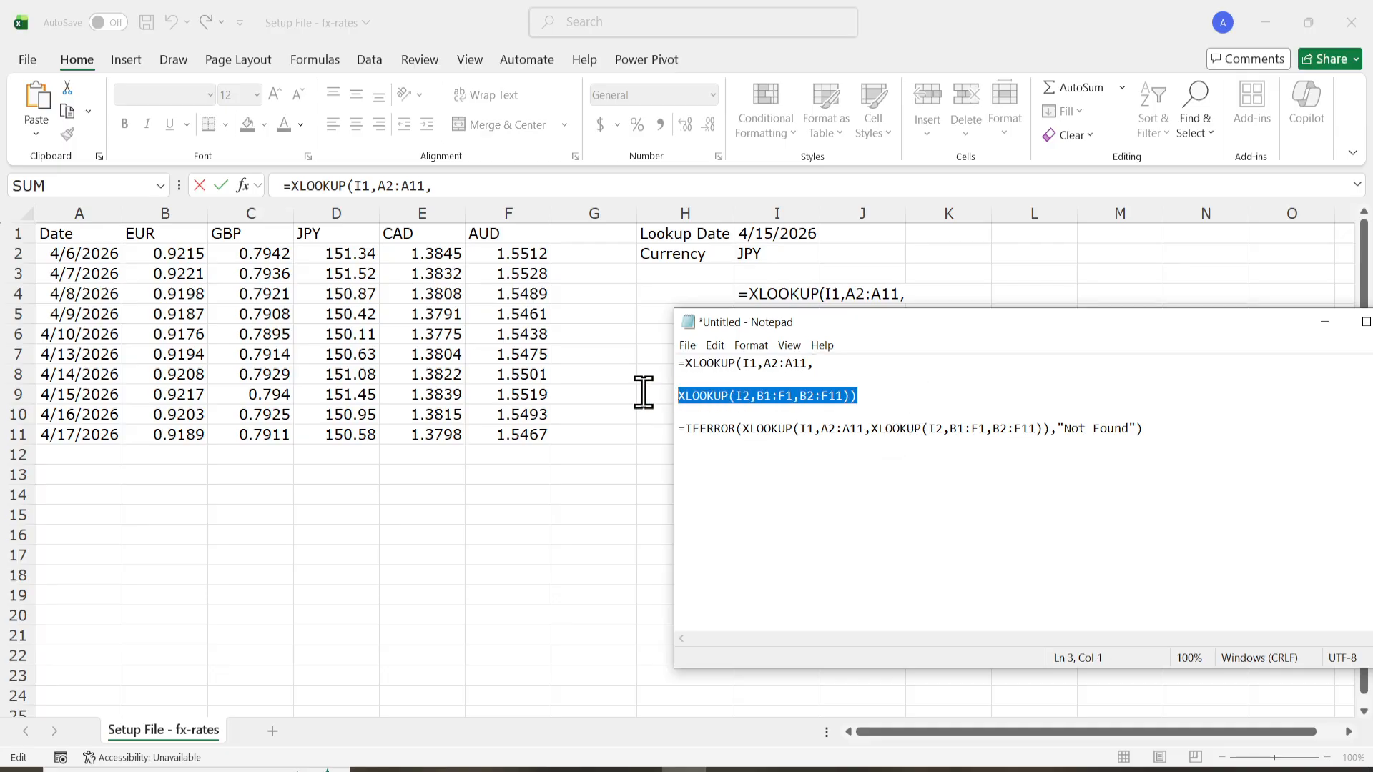
left_click(940, 293)
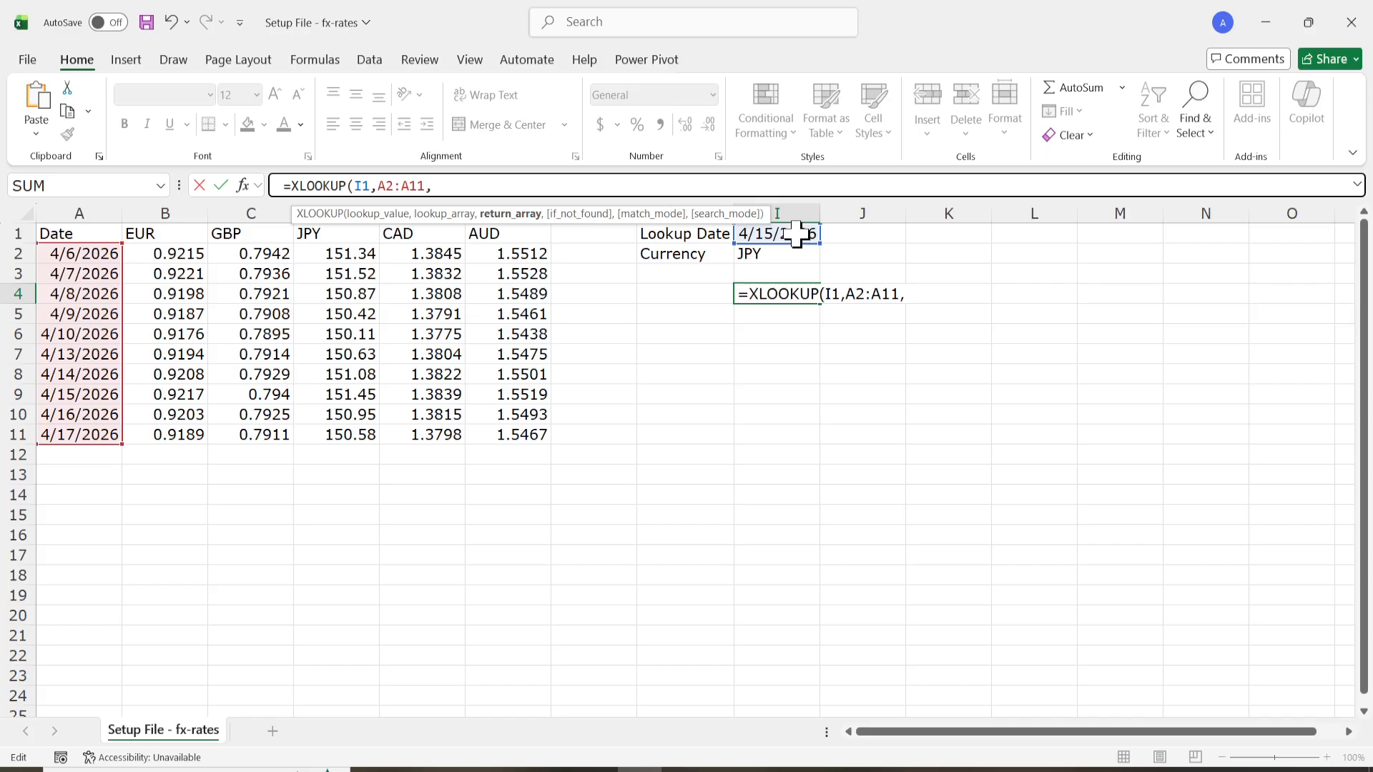
key("ctrl+v")
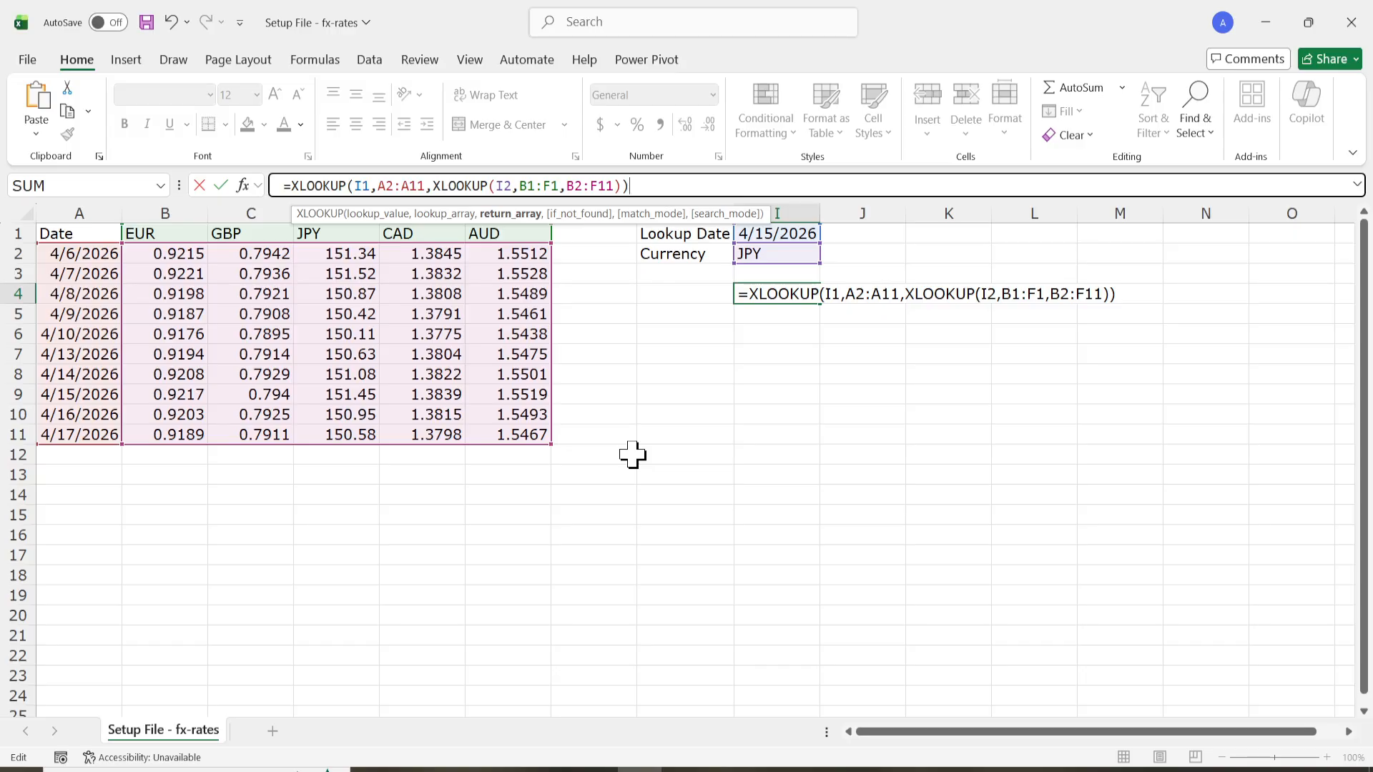
key("Return")
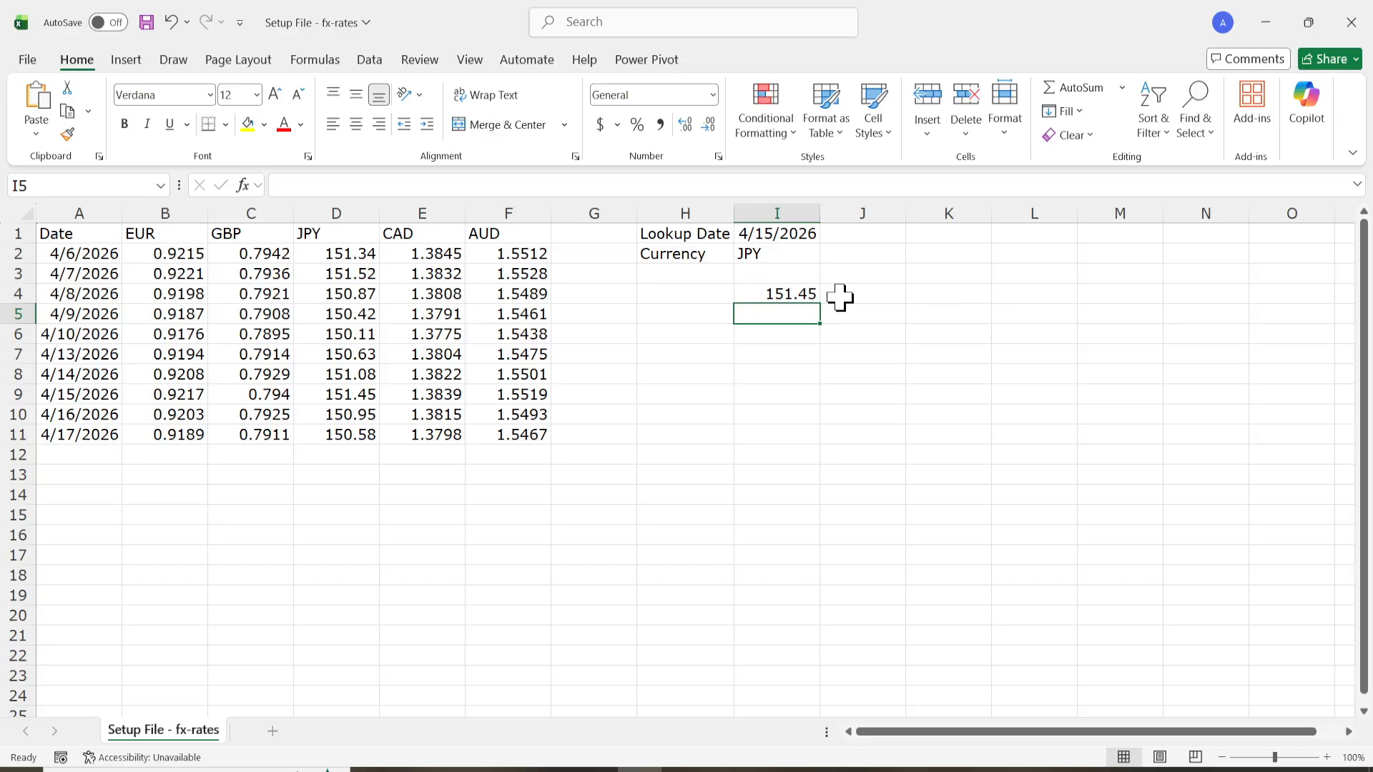
Set the lookup date in I1 to 4/16/2026 and check the rate in I4.
left_click(799, 295)
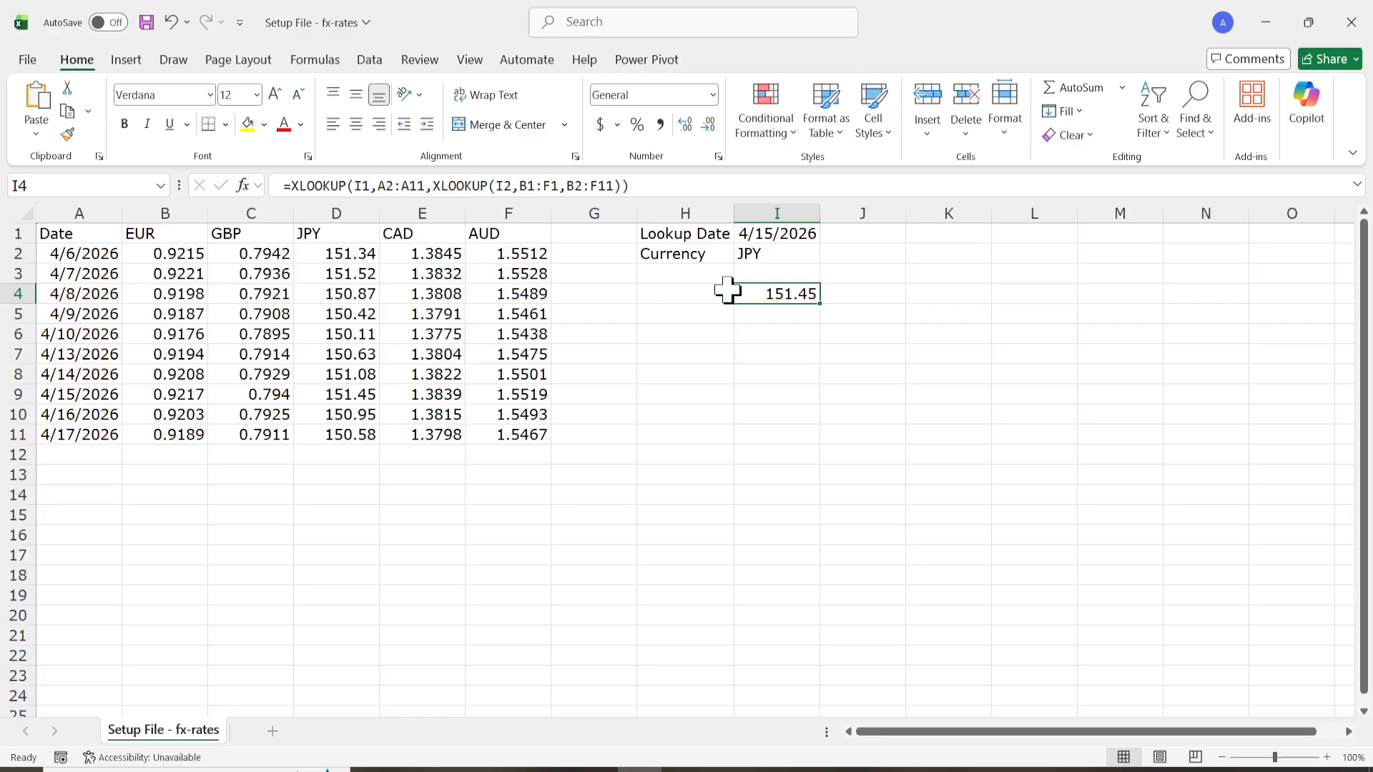
left_click(783, 229)
double_click(778, 233)
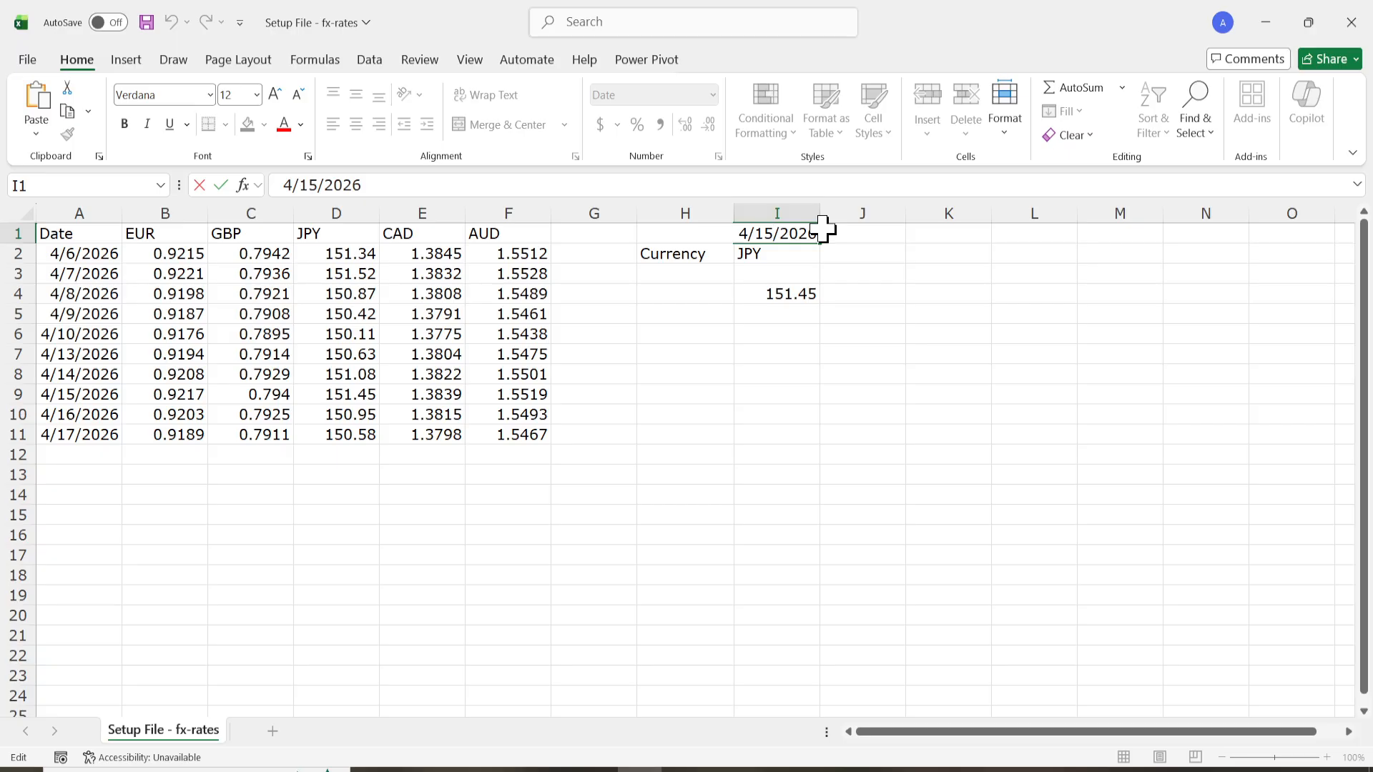
key("BackSpace")
key("BackSpace")
type("2")
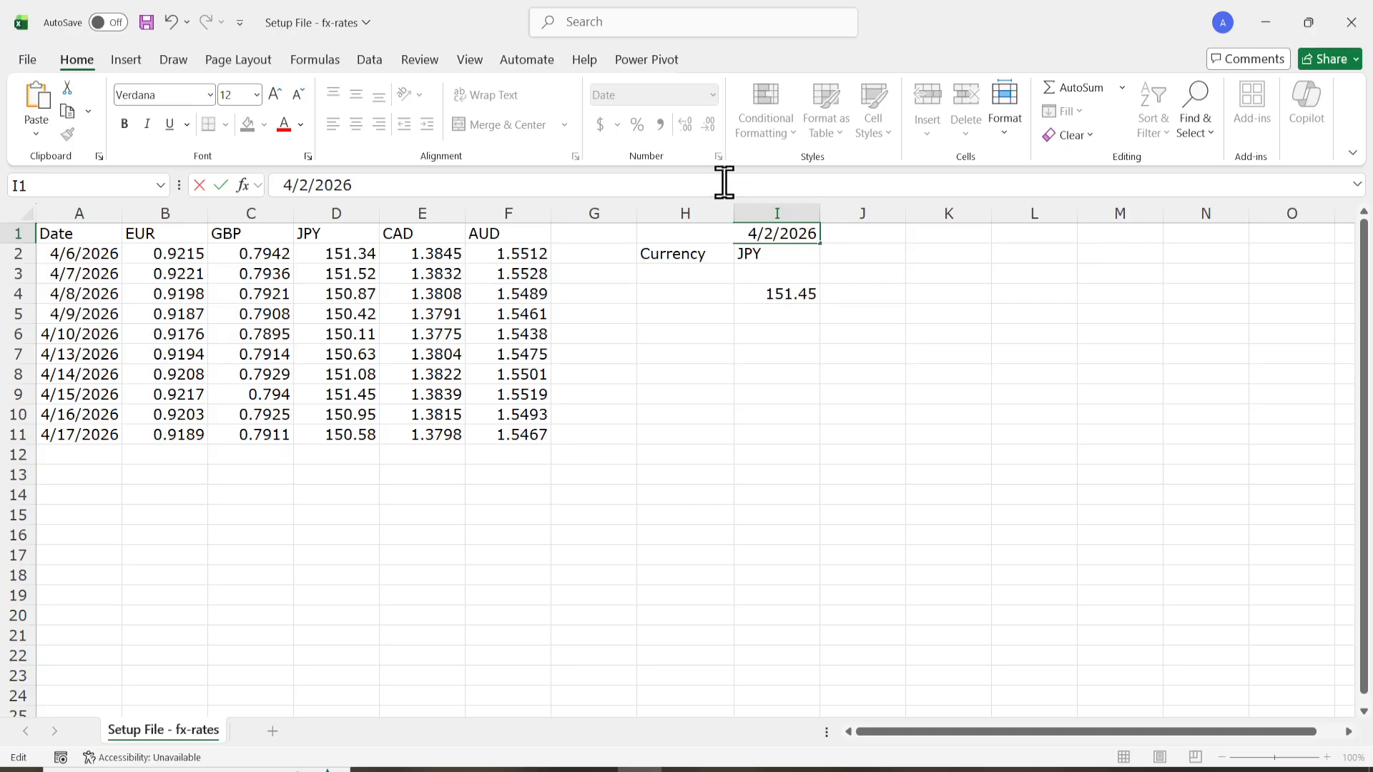
key("BackSpace")
type("15")
key("BackSpace")
type("6")
key("Return")
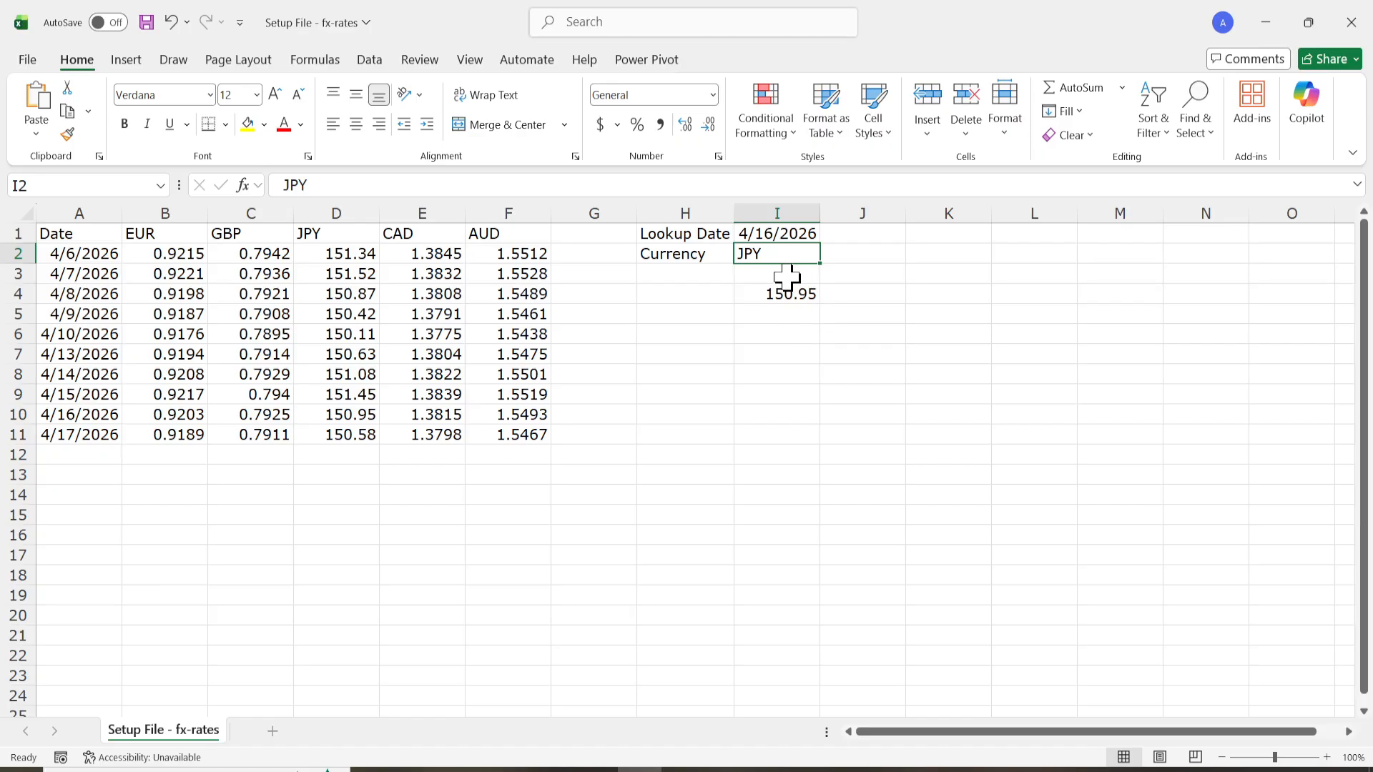
double_click(772, 230)
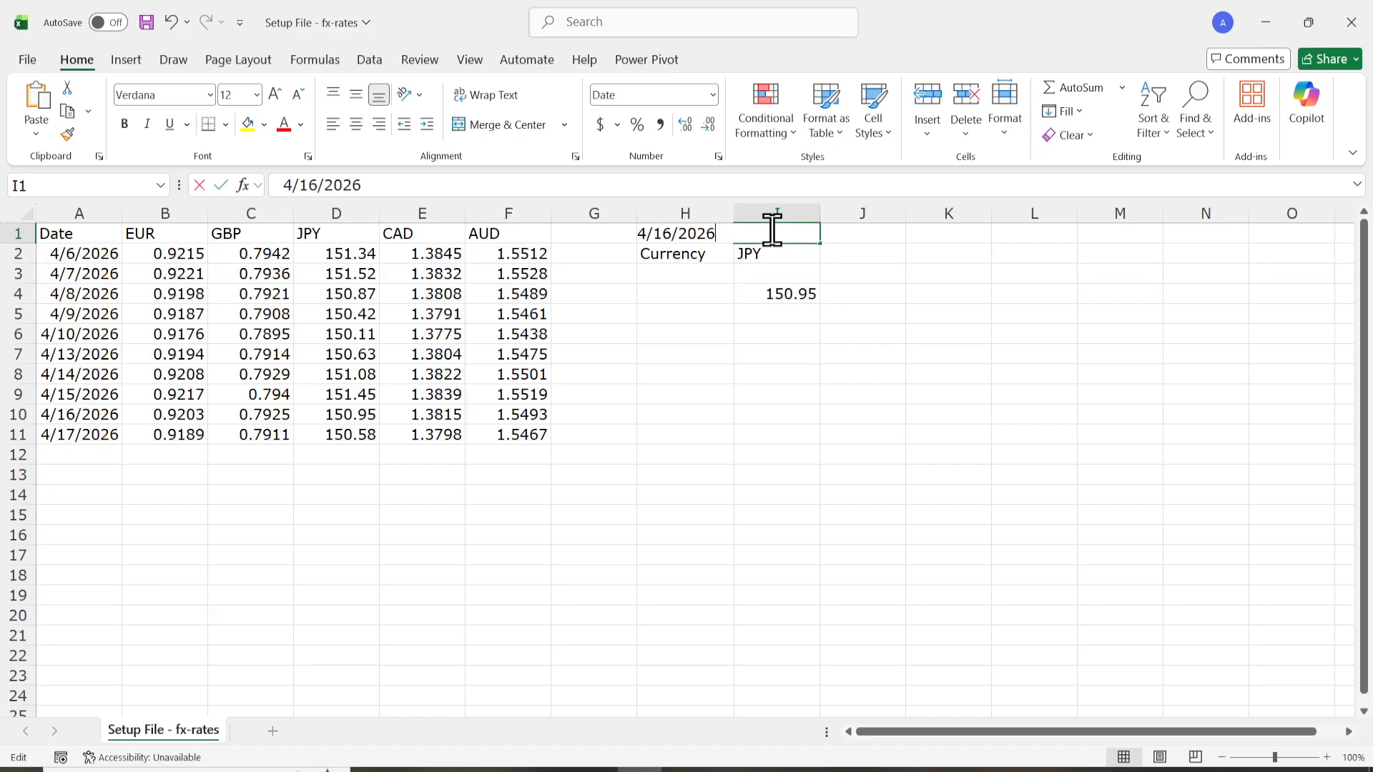
left_click(794, 294)
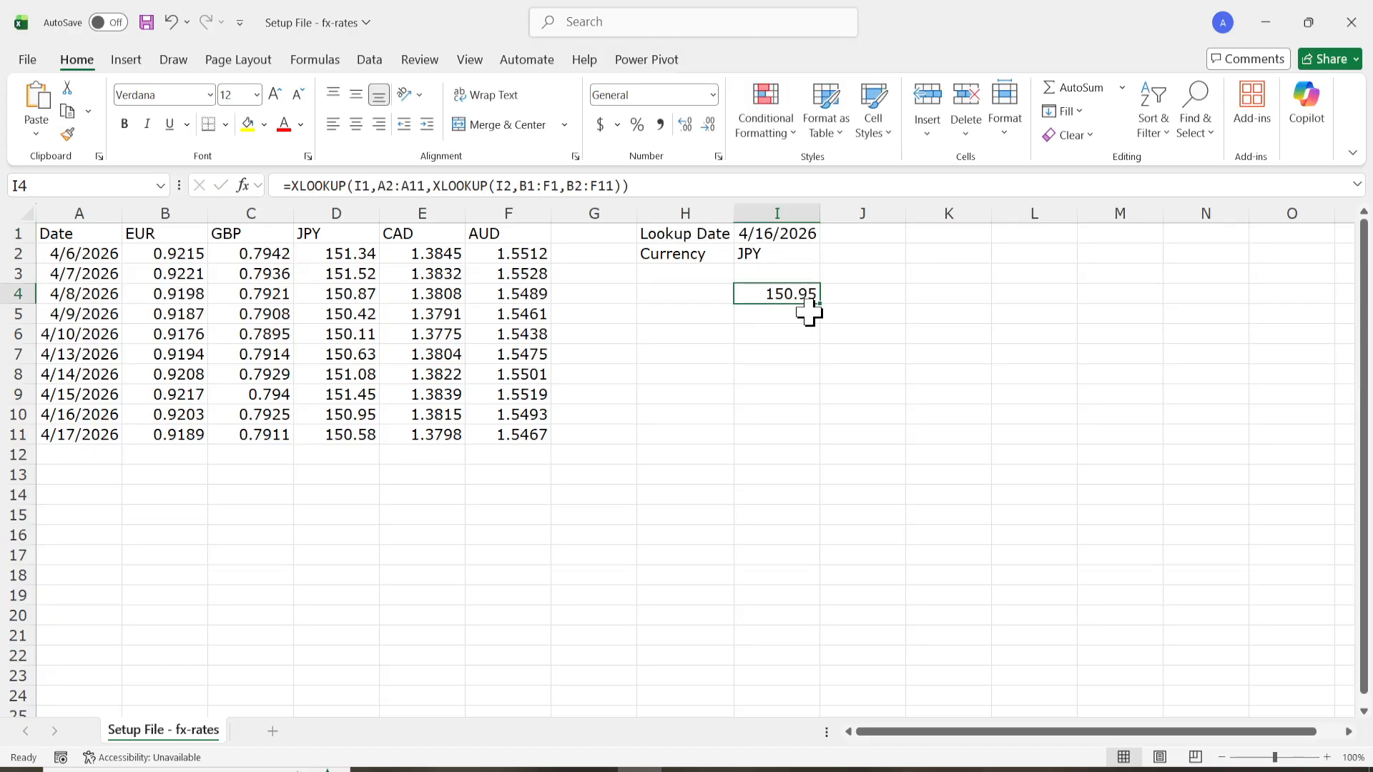
Set the lookup currency in I2 to AUD and check the rate in I4.
double_click(785, 253)
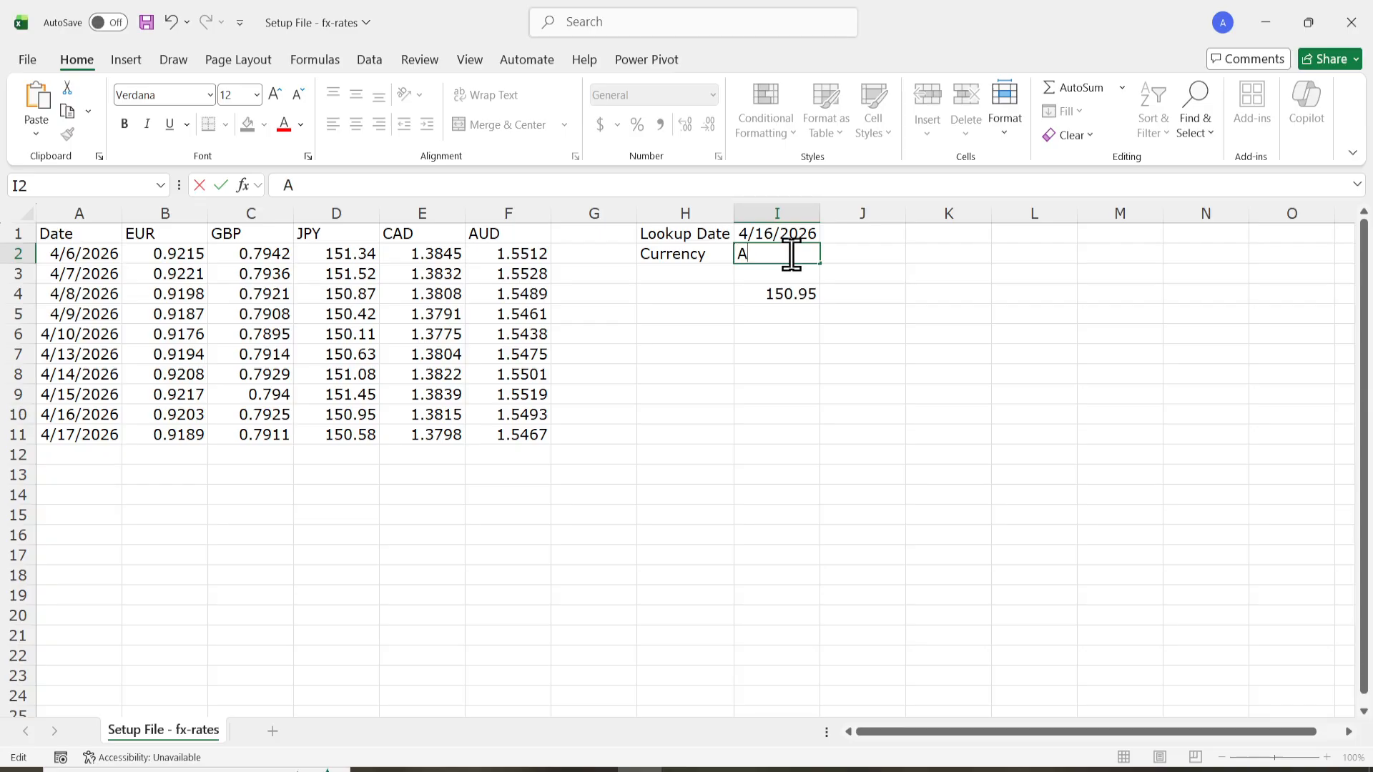
key("Return")
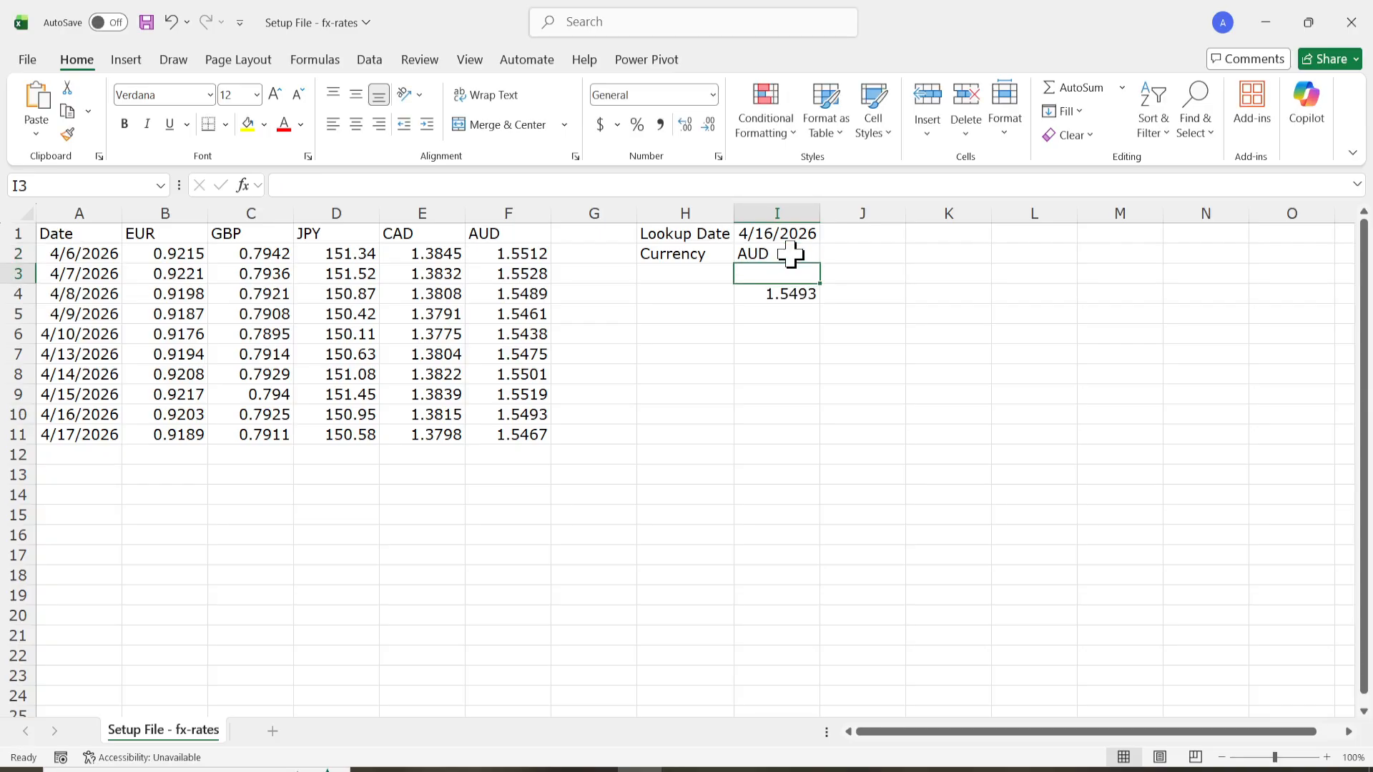
left_click(766, 289)
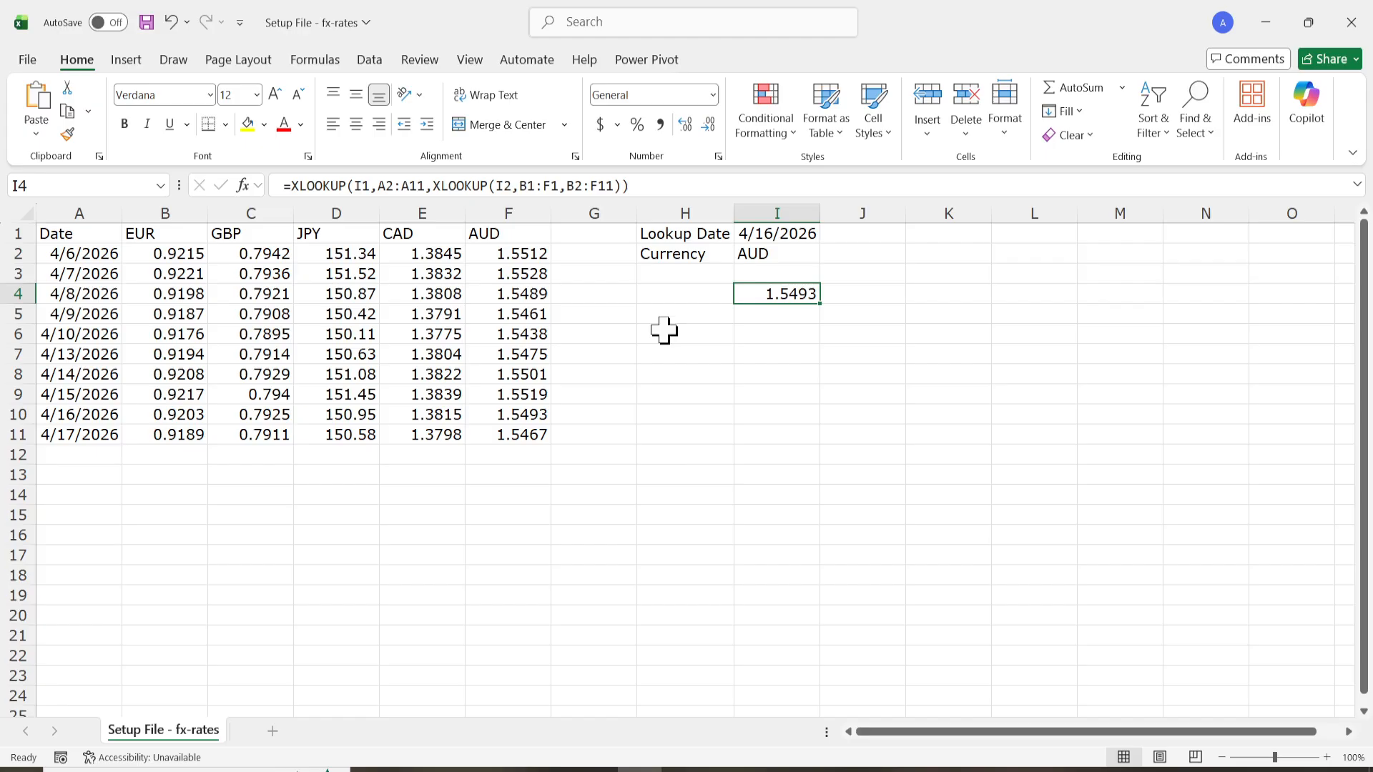
Switch to Notepad and examine the IFERROR formula's wrapper, nested XLOOKUP arguments and "Not Found" fallback.
left_click(683, 771)
left_click(796, 467)
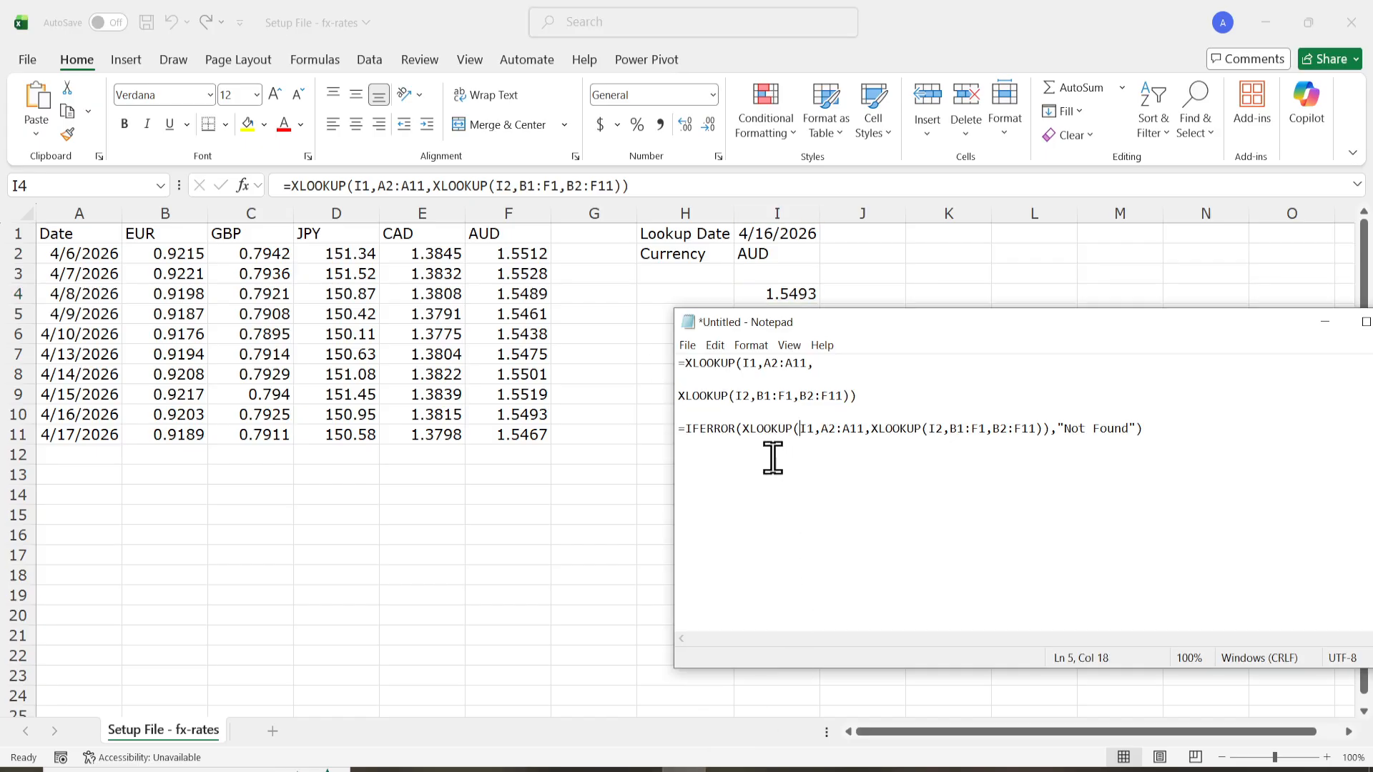
left_click_drag(685, 424, 742, 426)
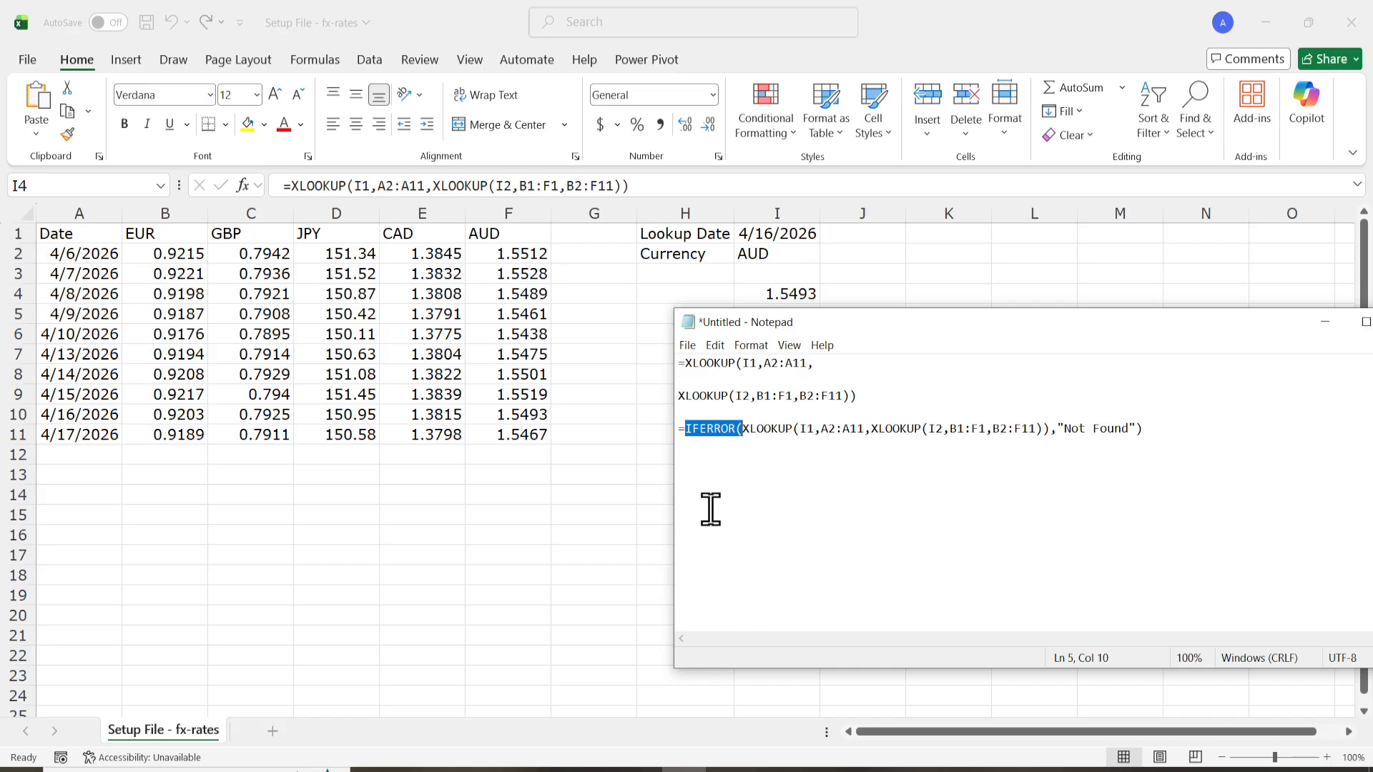
key("Right")
key("Right")
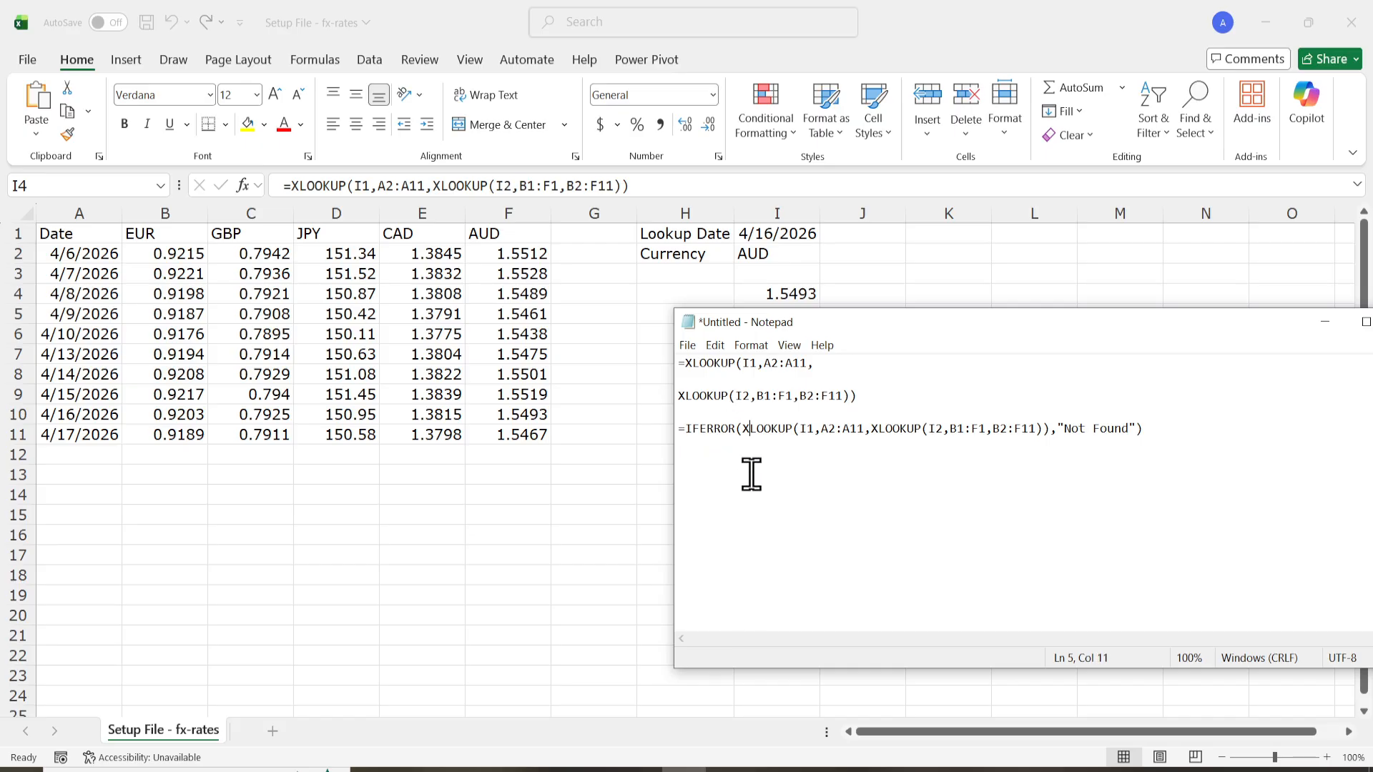
left_click_drag(741, 427, 835, 427)
left_click_drag(858, 501, 857, 501)
key("shift+Right")
key("shift+Right")
key("shift+Right")
key("shift+Right")
key("shift+Right")
key("shift+Right")
key("shift+Right")
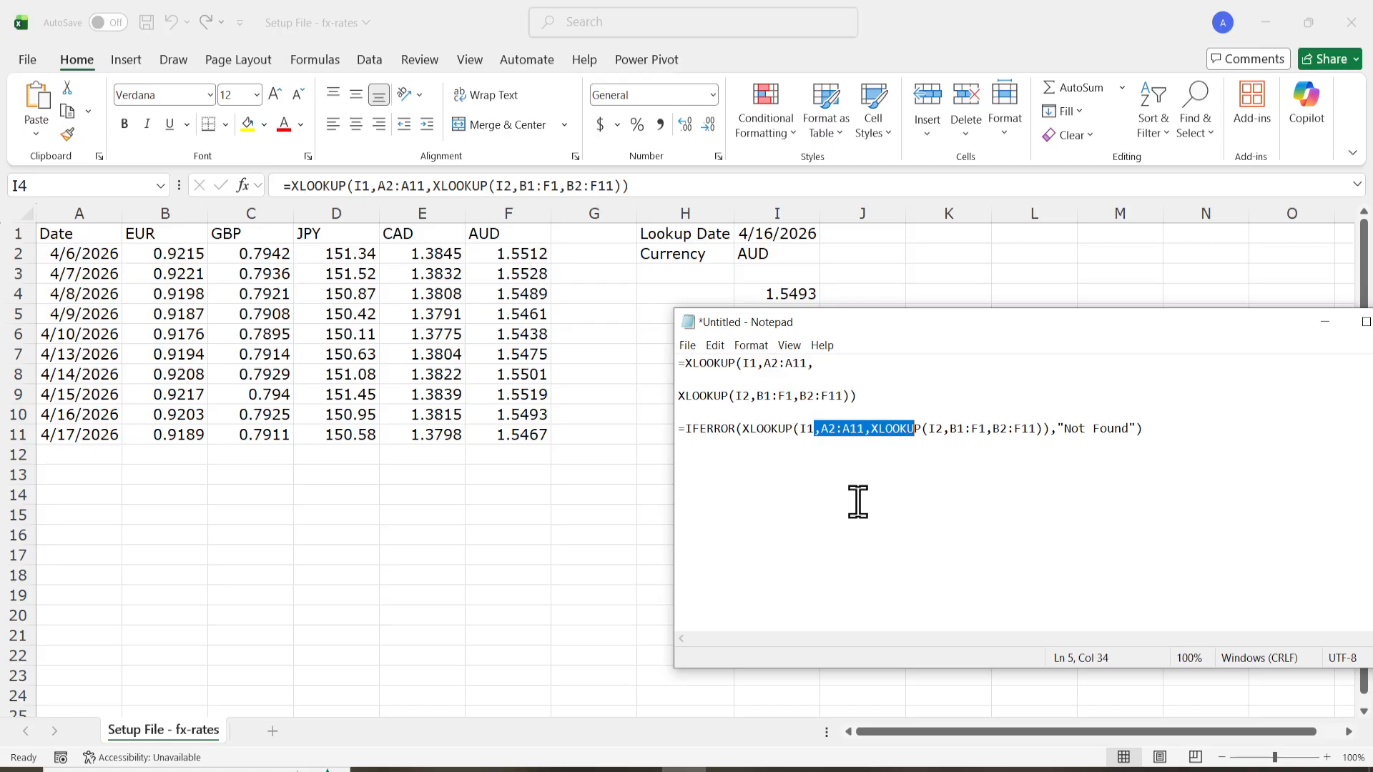
key("shift+Right")
key("shift+Right")
key("shift+Right")
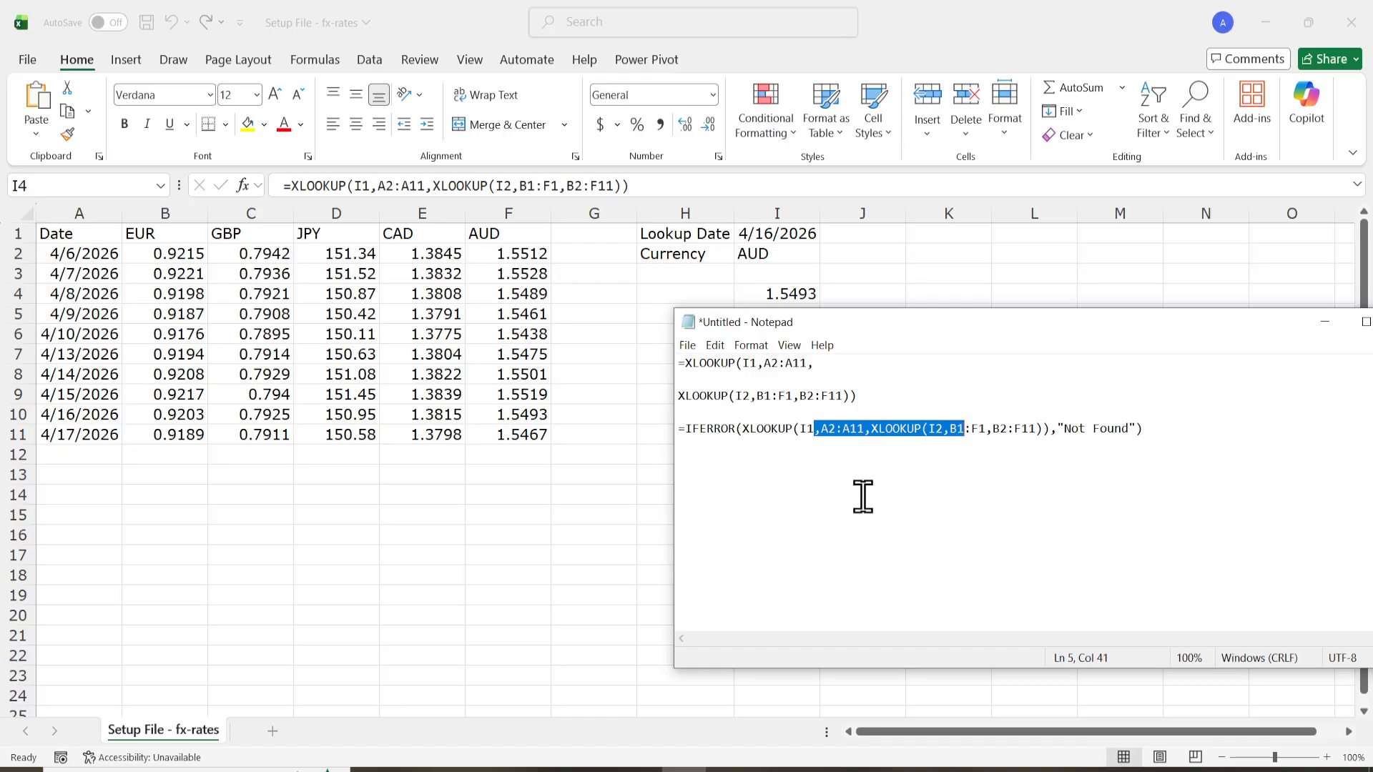
key("shift+Right")
key("shift+Right")
key("shift+Right")
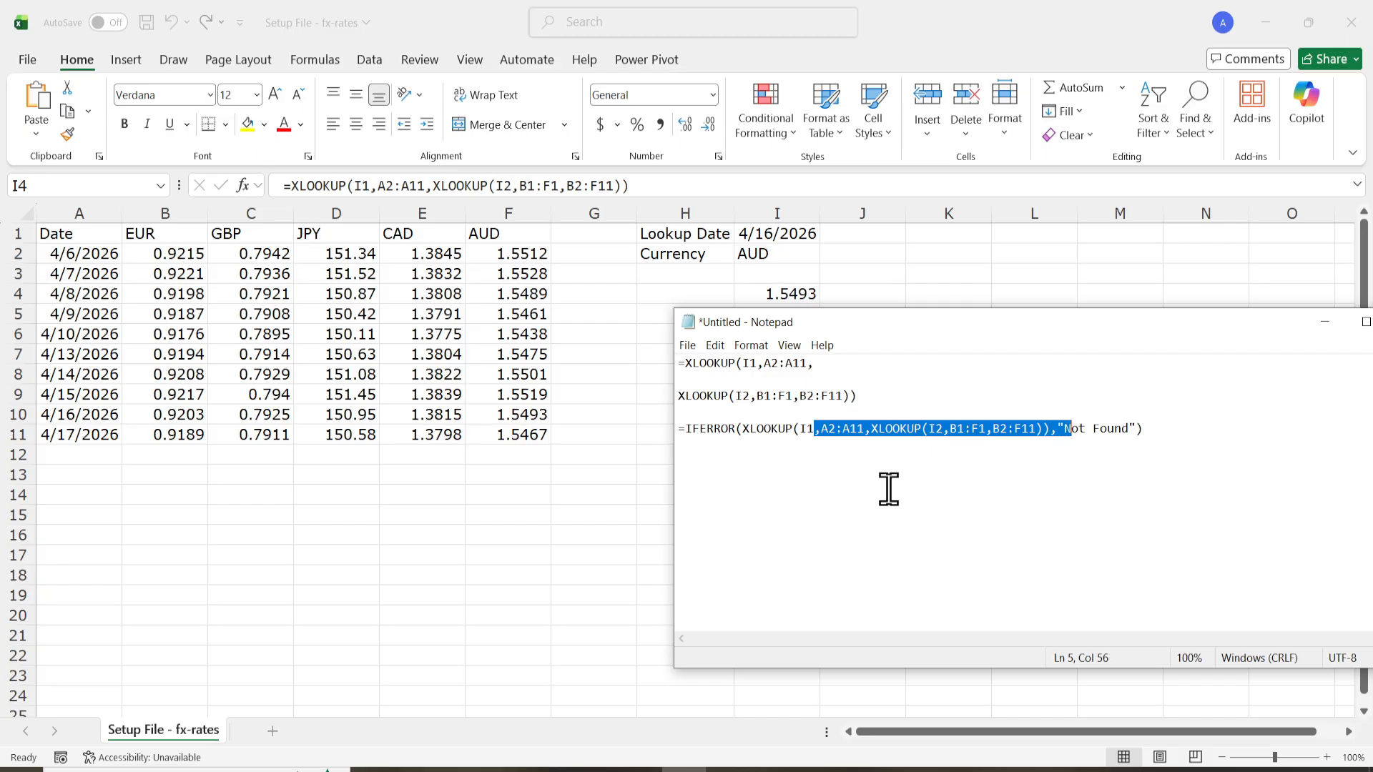
key("shift+Right")
key("shift+Right")
key("shift+Right")
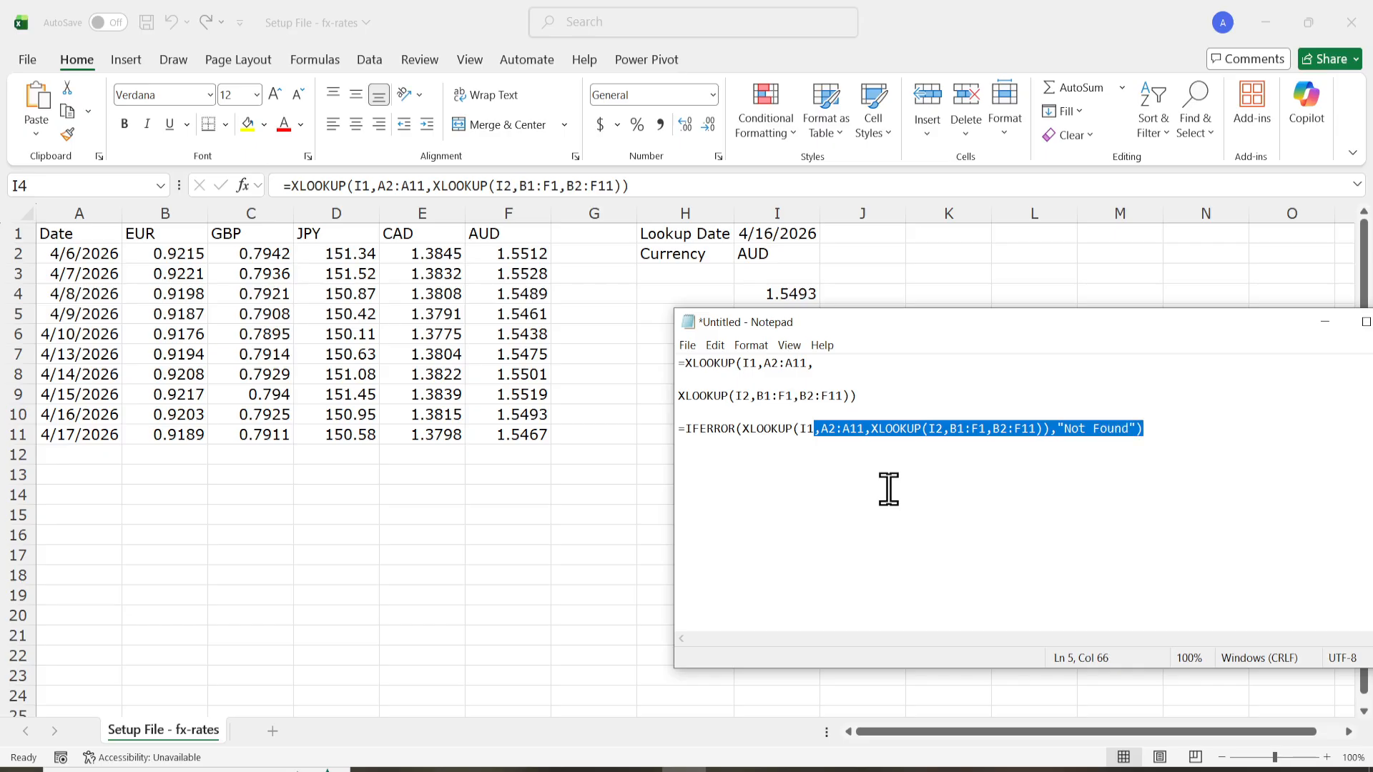
left_click(889, 490)
Replace the formula in I4 with =IFERROR(XLOOKUP(I1,A2:A11,XLOOKUP(I2,B1:F1,B2:F11)),"Not Found") copied from Notepad, back in Excel.
left_click_drag(1190, 429, 650, 429)
key("ctrl+c")
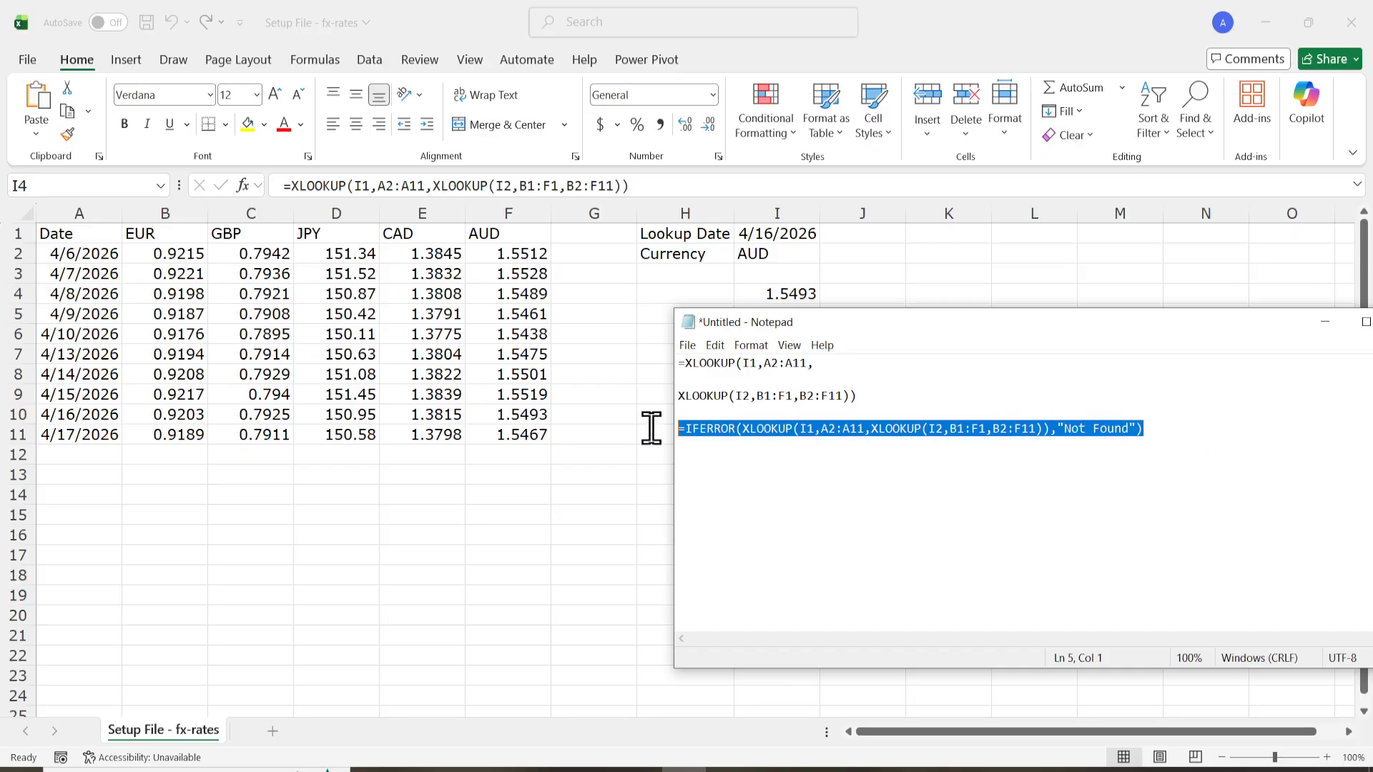
left_click(638, 169)
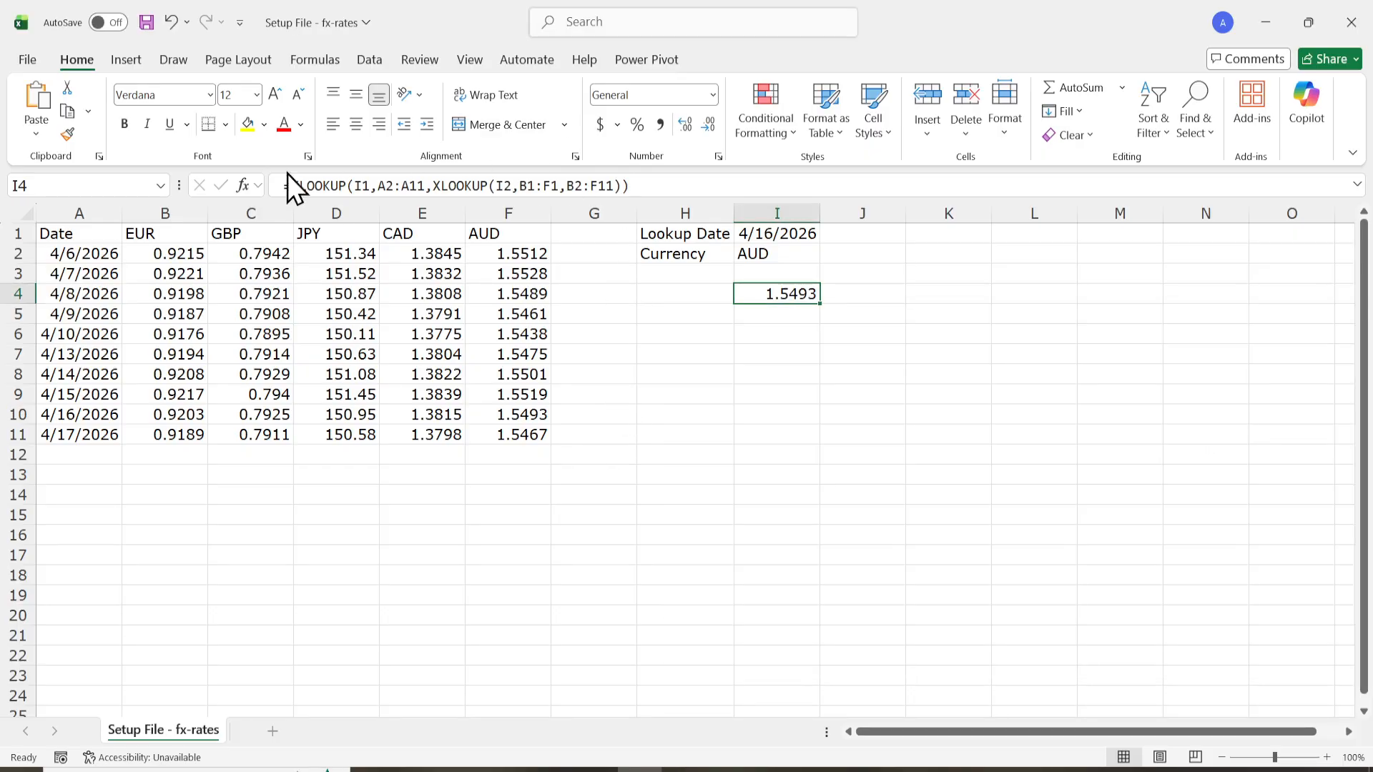
triple_click(371, 185)
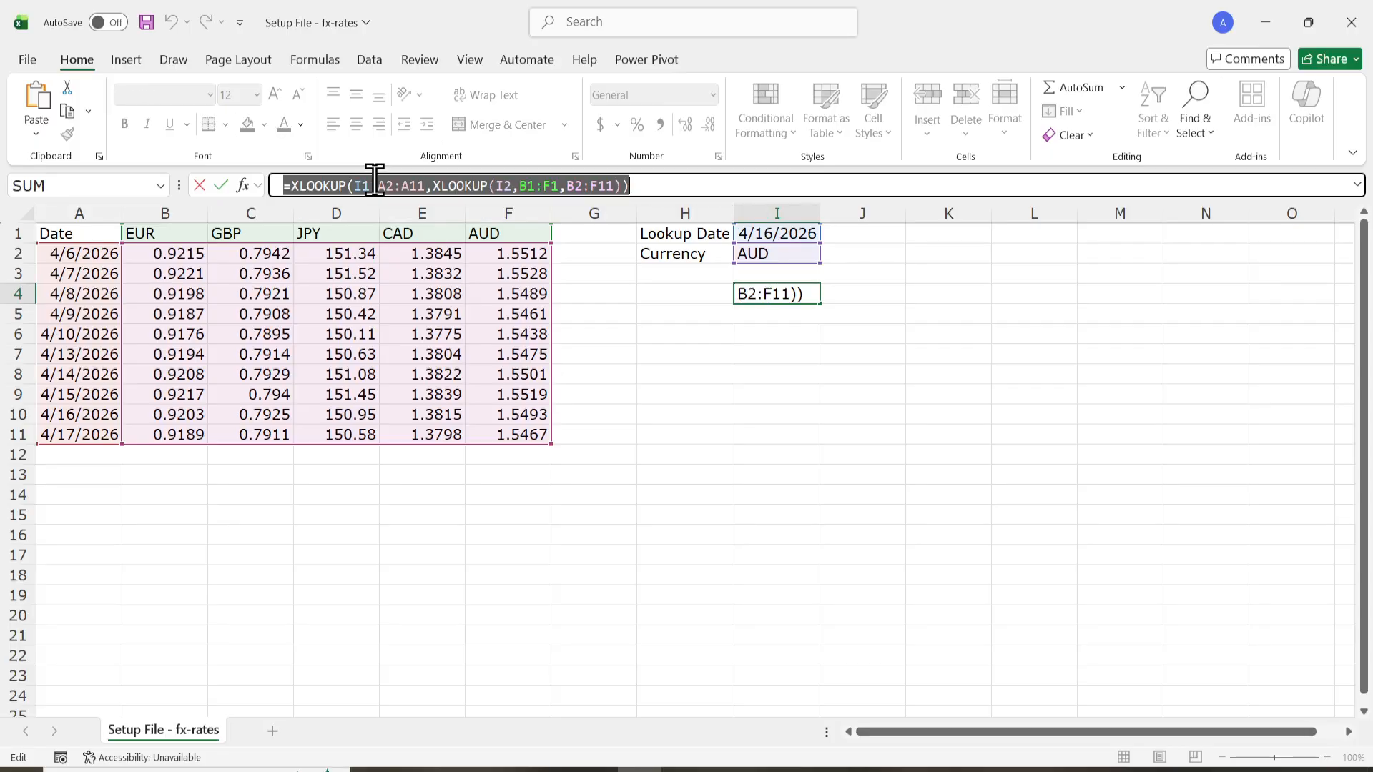
key("ctrl+v")
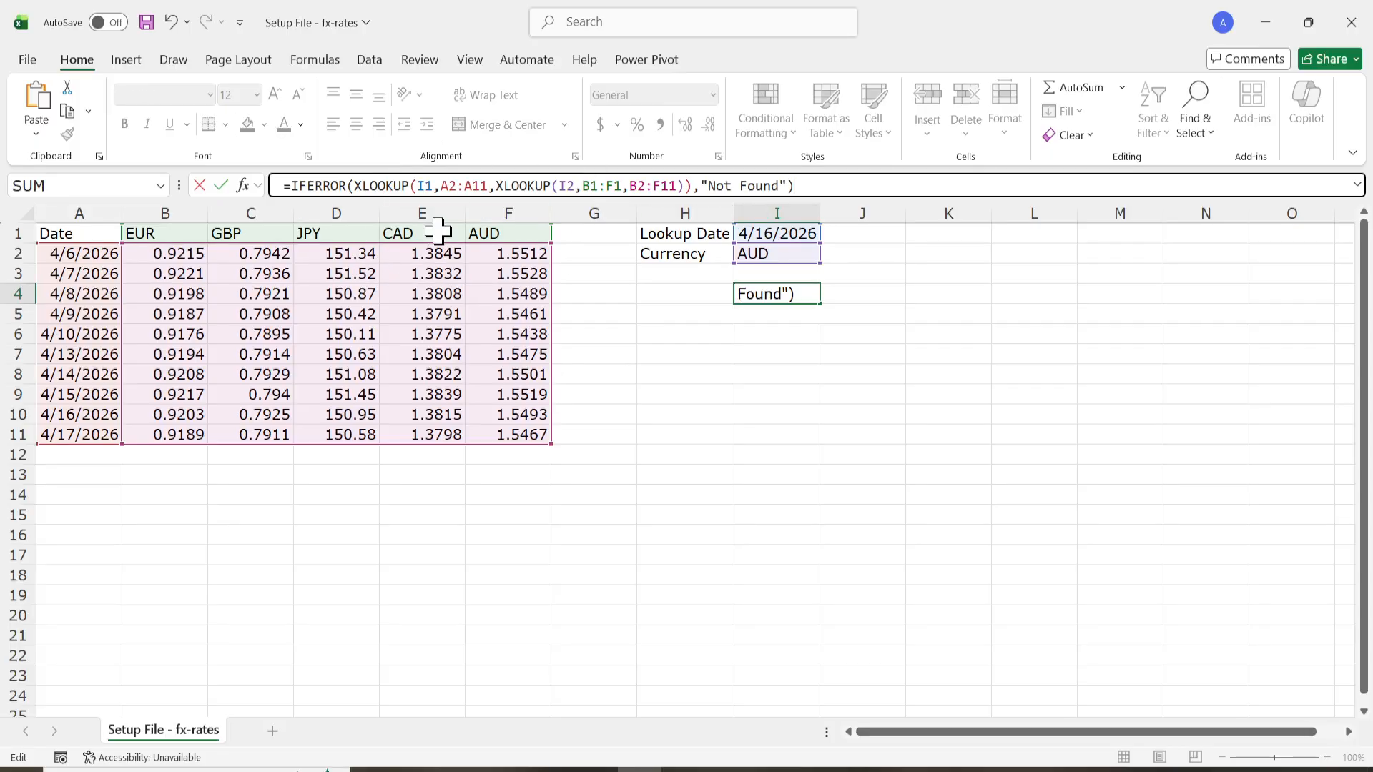
key("Return")
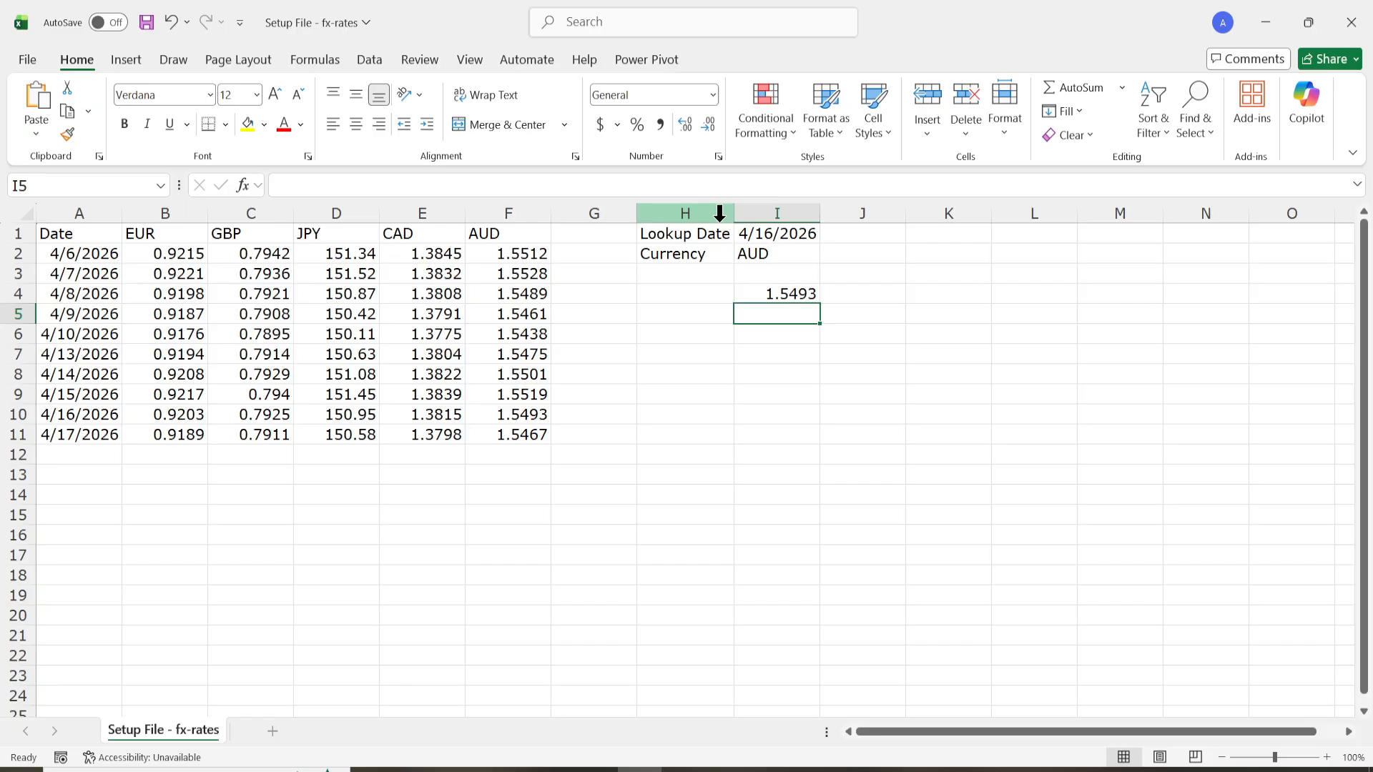
Set the lookup currency in I2 to EUR to test the IFERROR formula with a listed currency.
left_click(772, 232)
double_click(772, 233)
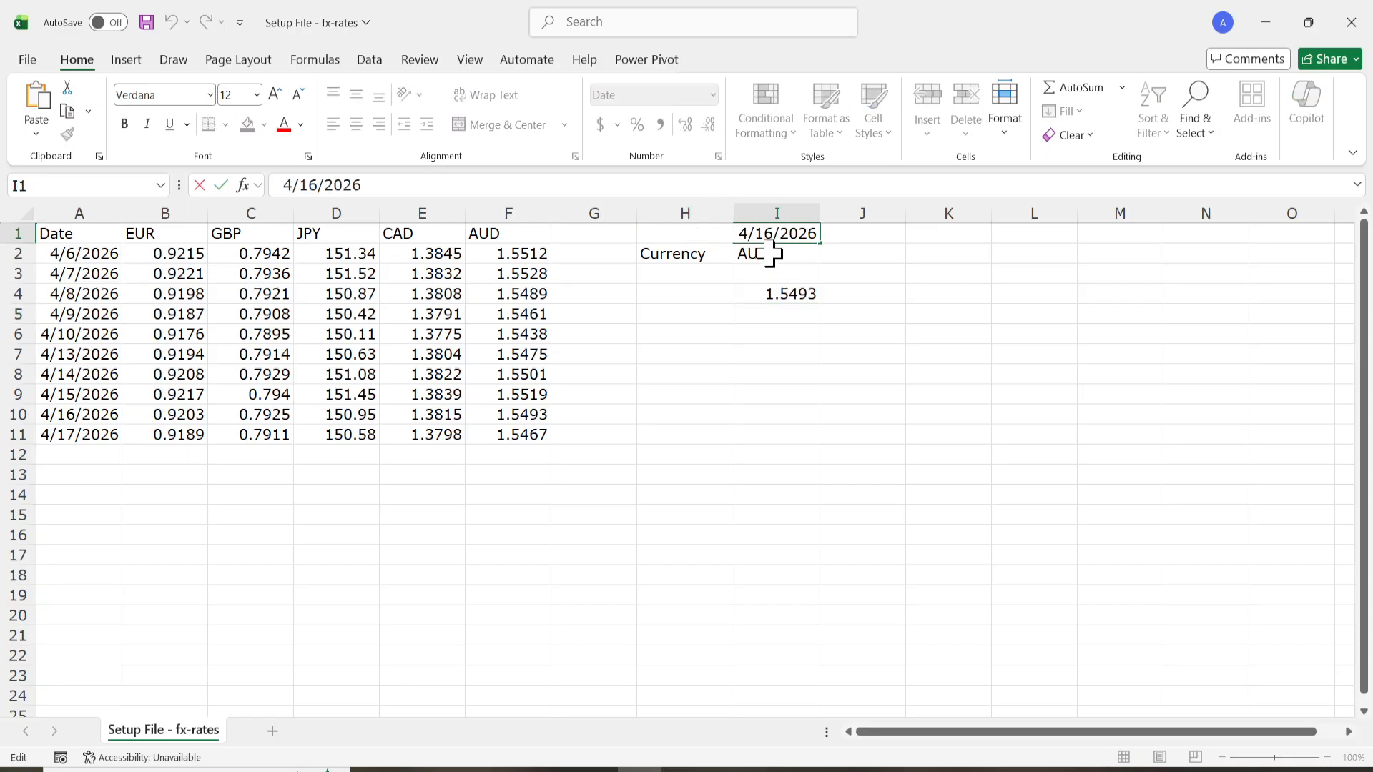
left_click(774, 259)
double_click(775, 257)
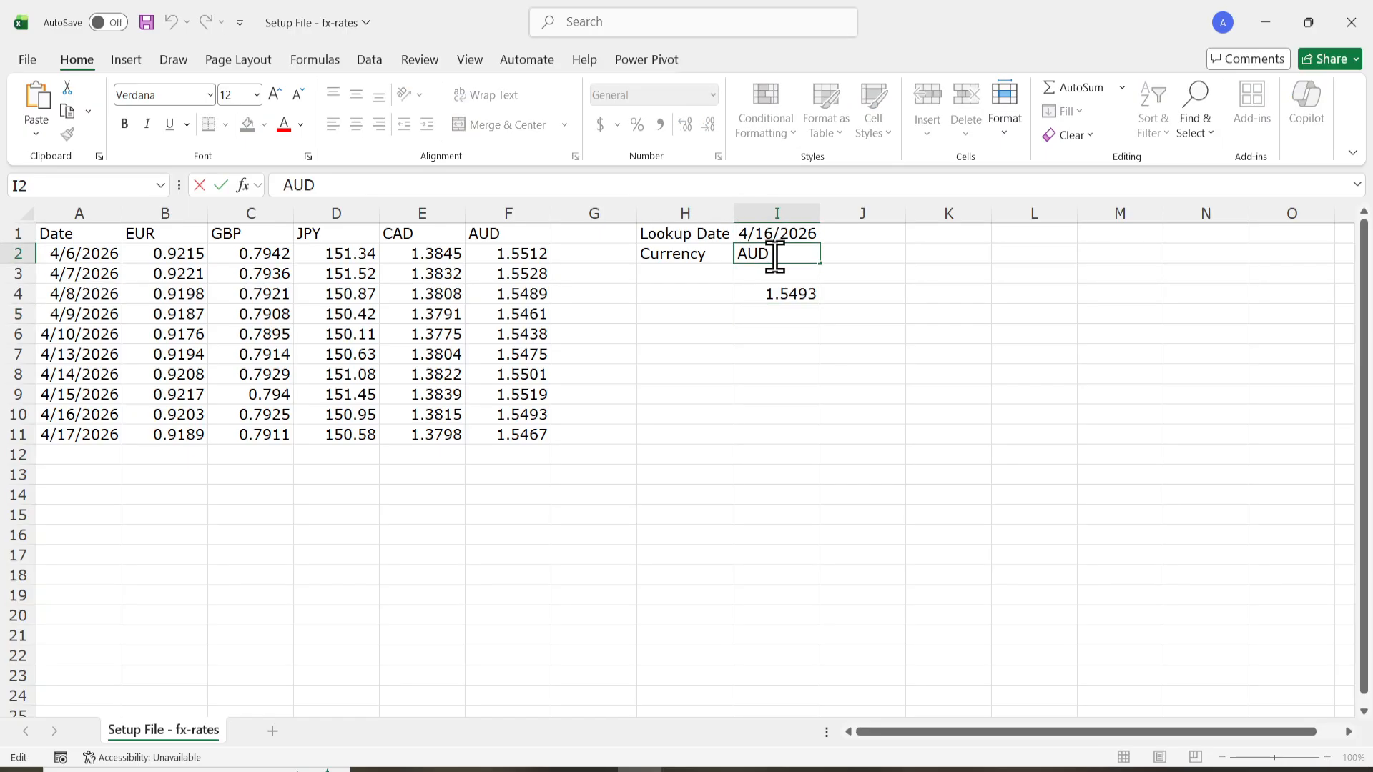
double_click(775, 250)
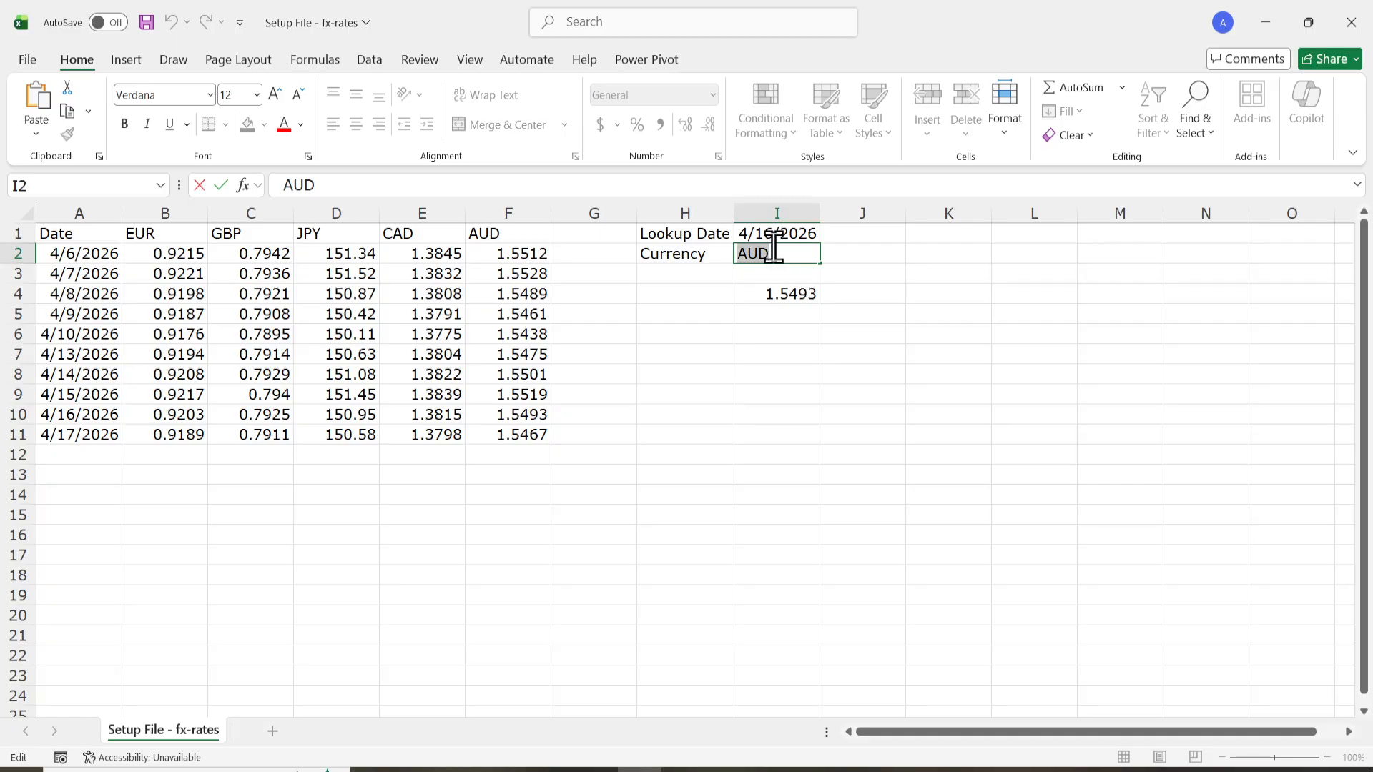
type("EUR")
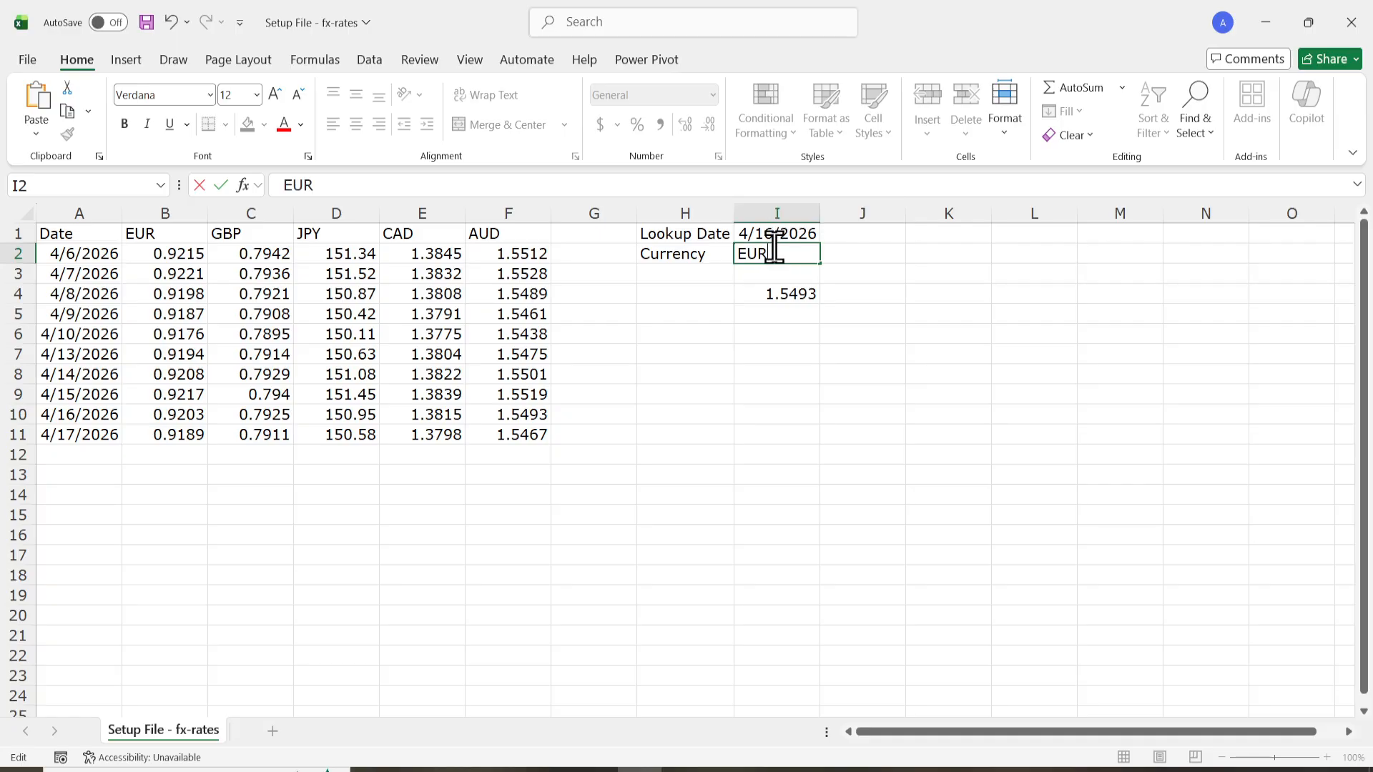
key("Return")
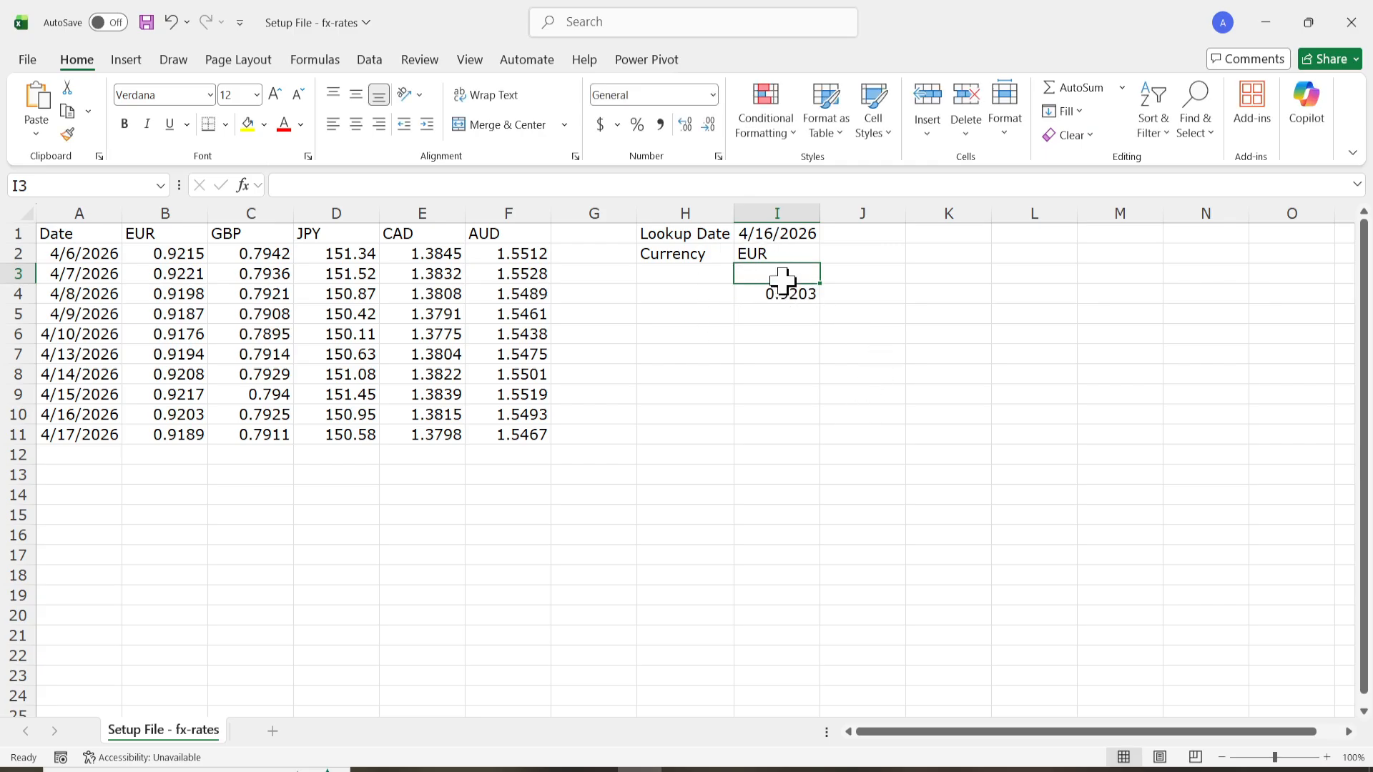
Test the IFERROR fallback by entering the unlisted code PH in I2, checking I4, and completing the code to PHP.
double_click(769, 254)
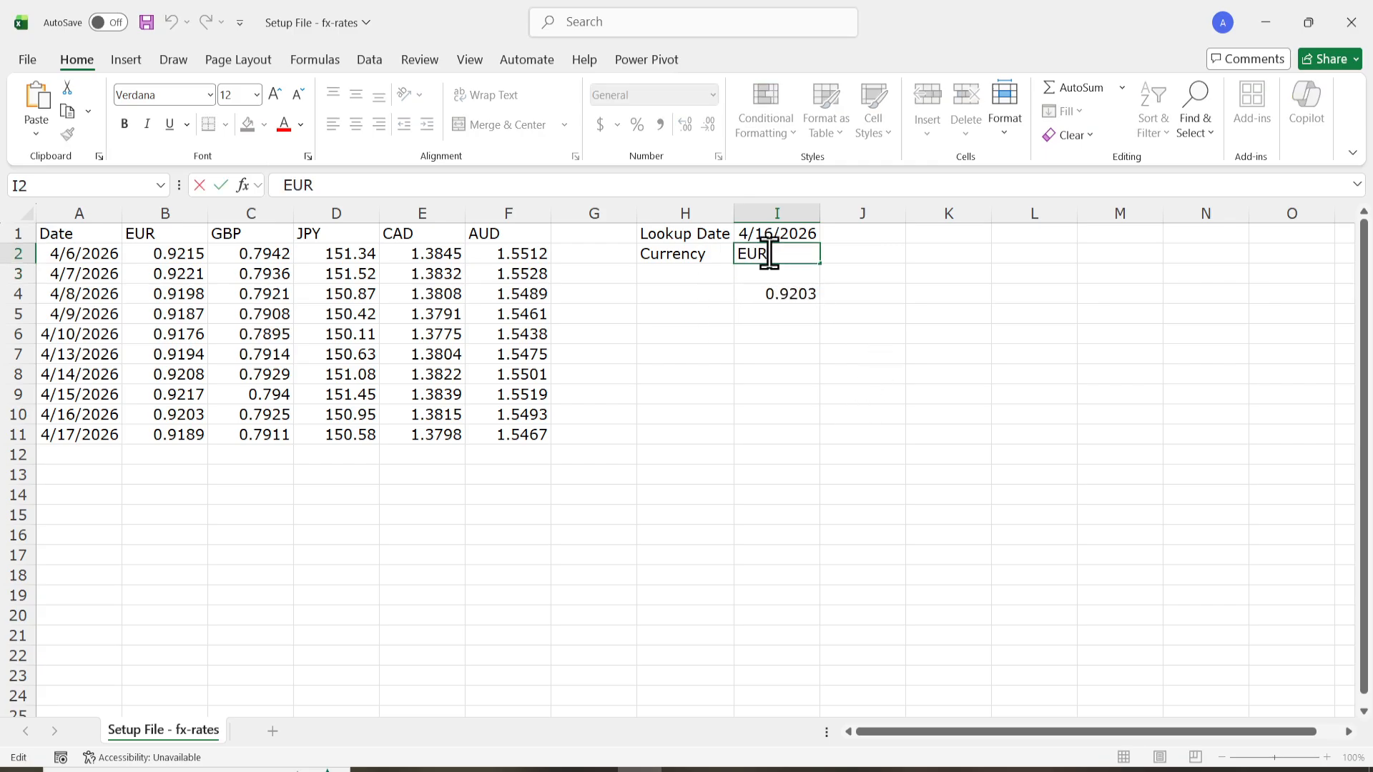
double_click(775, 254)
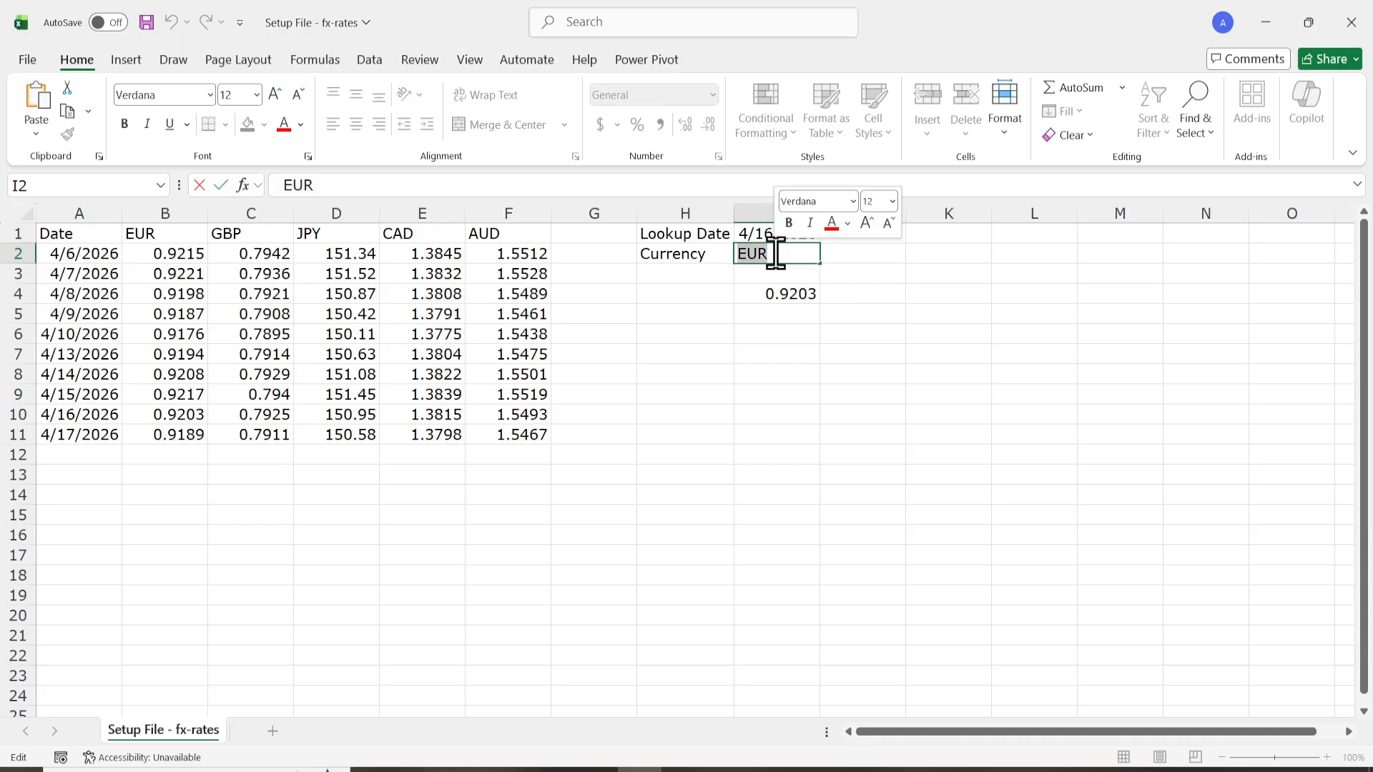
type("\\")
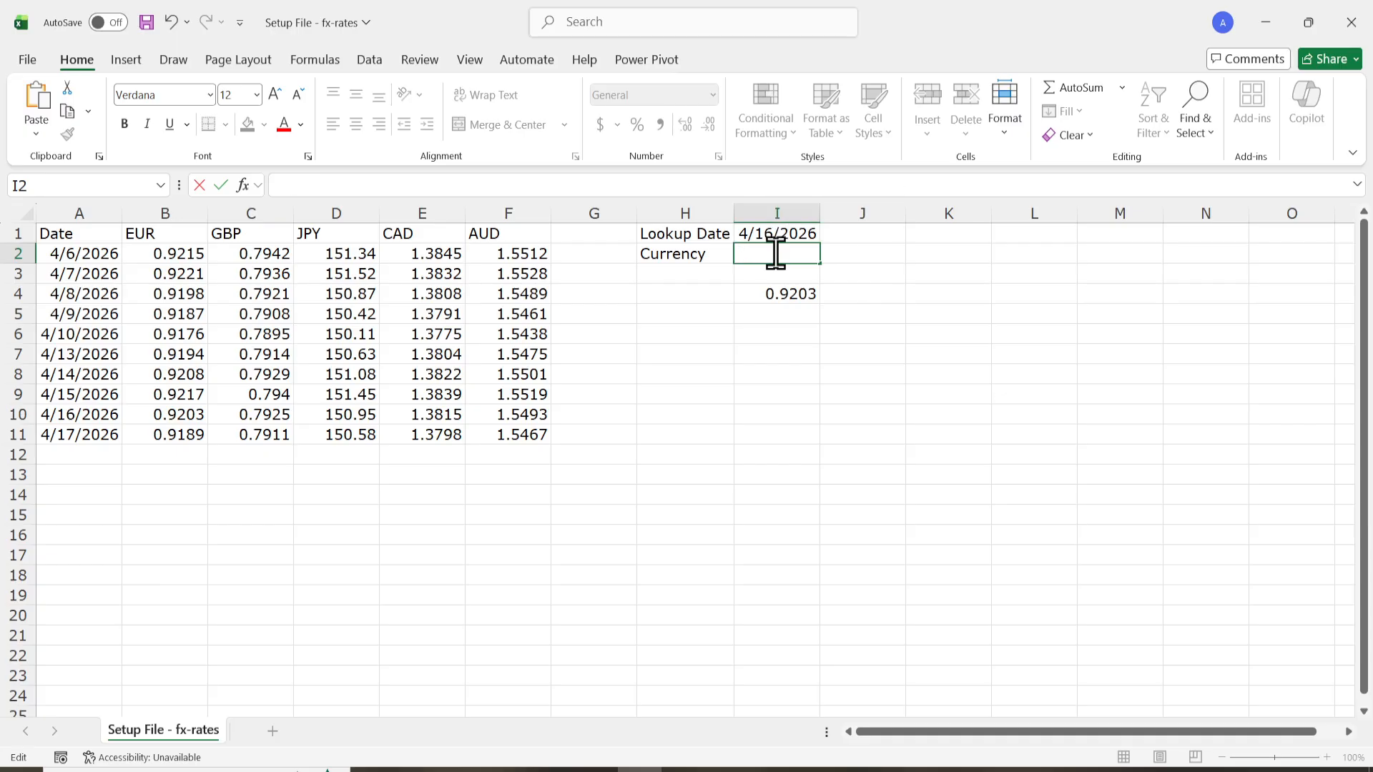
type("PH")
key("Return")
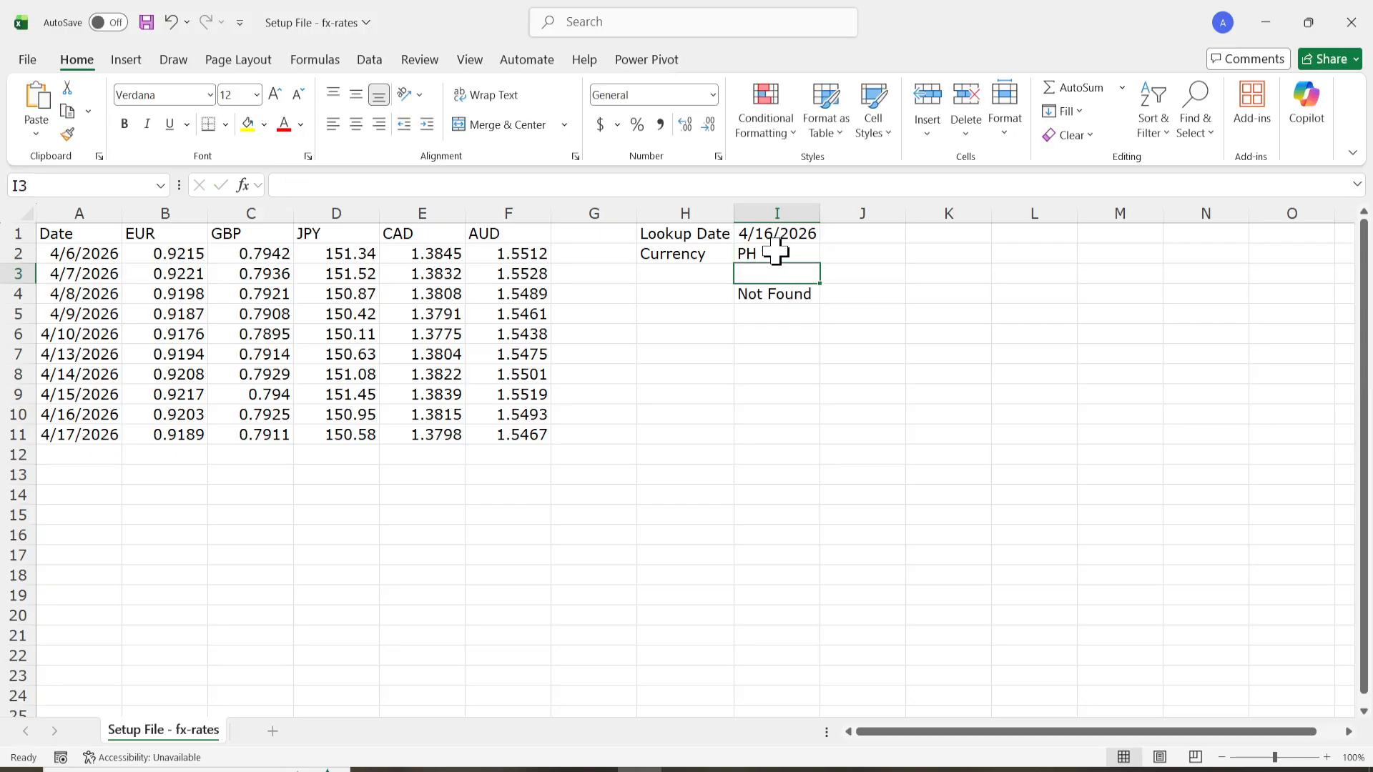
left_click(778, 293)
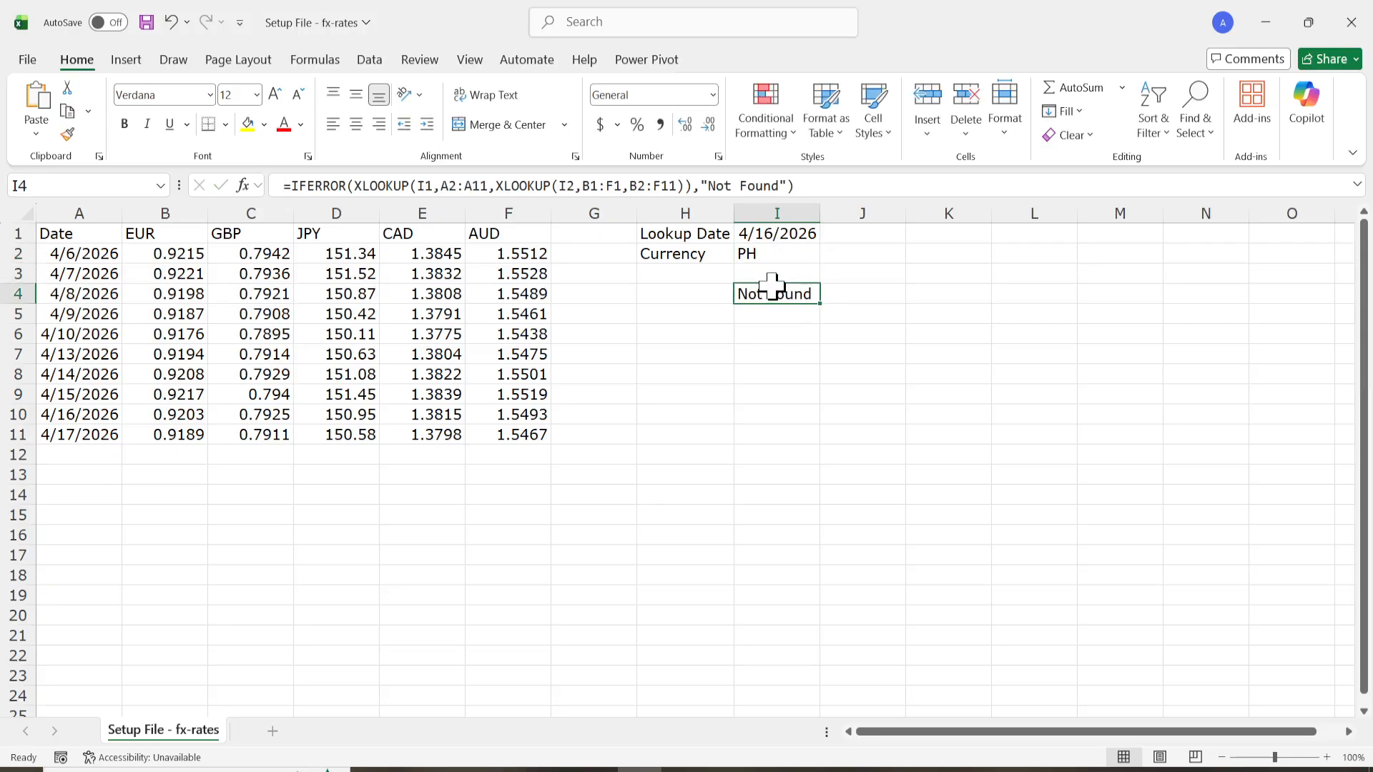
double_click(770, 253)
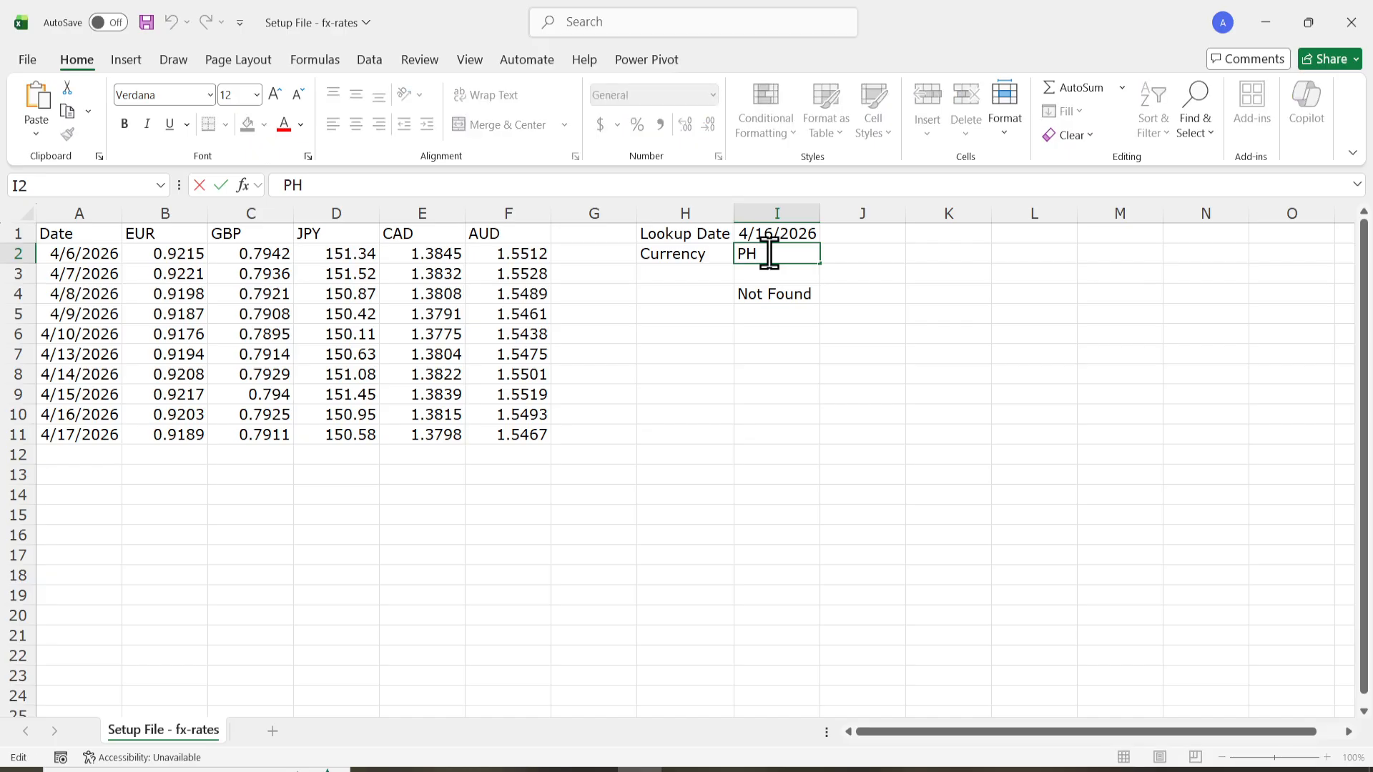
type("P")
key("Return")
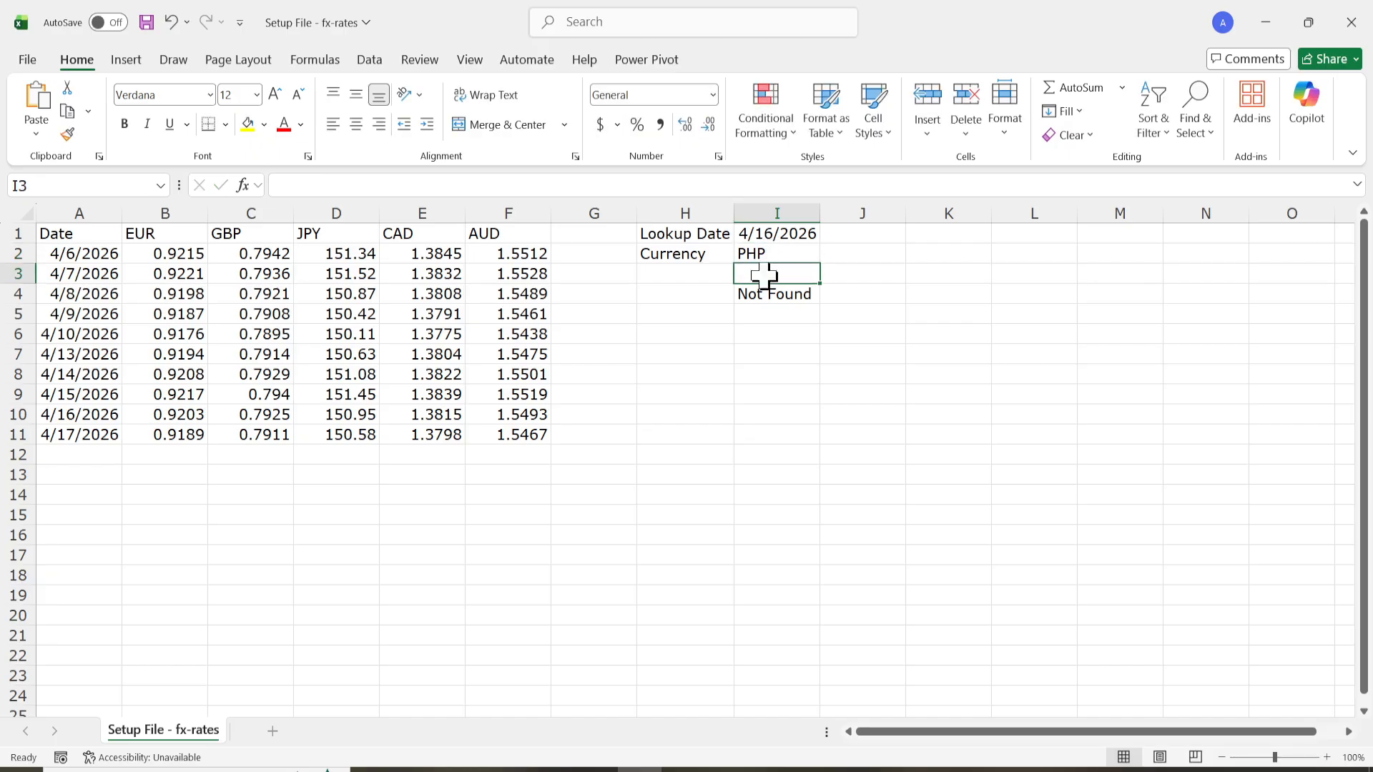
Clear the unlisted currency from I2, set it to CAD and check the result and formula in I4.
double_click(780, 254)
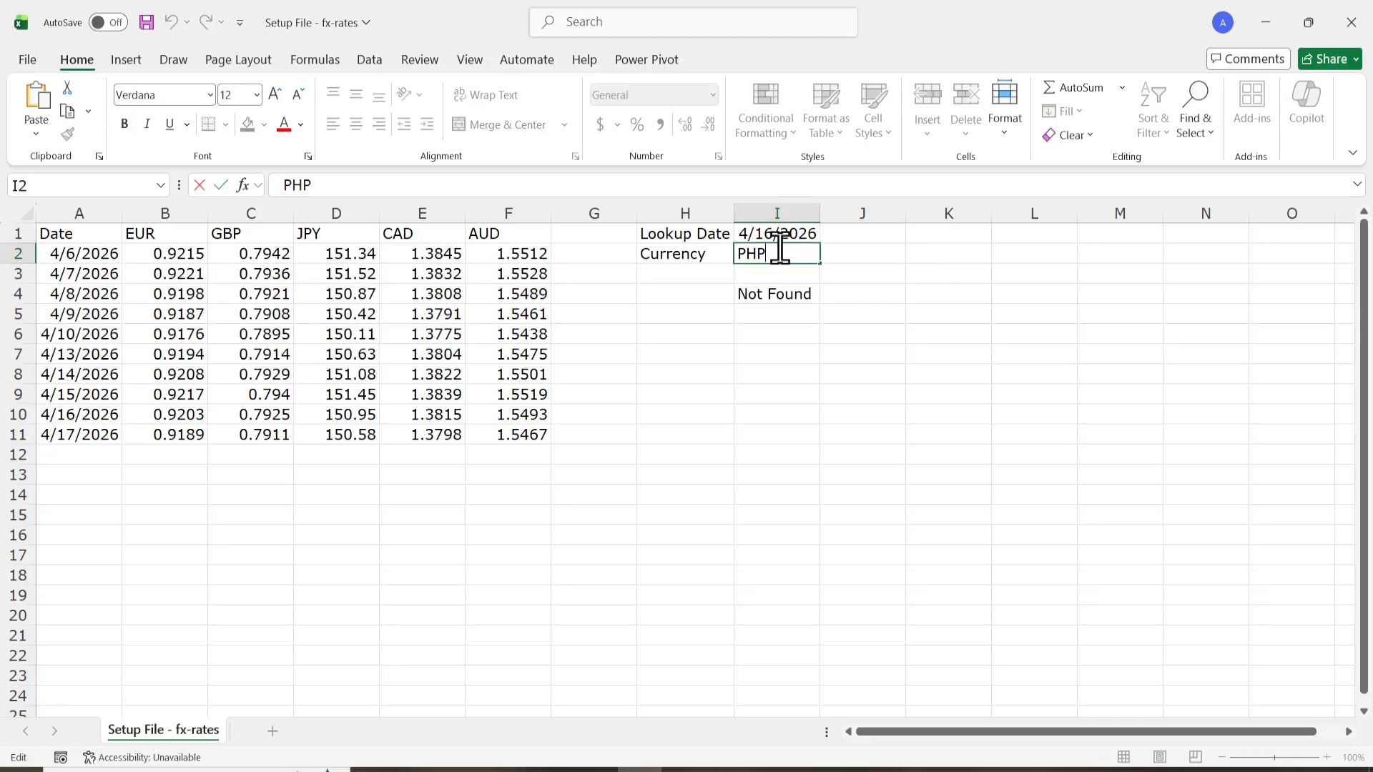
key("BackSpace")
key("BackSpace")
key("BackSpace")
key("Return")
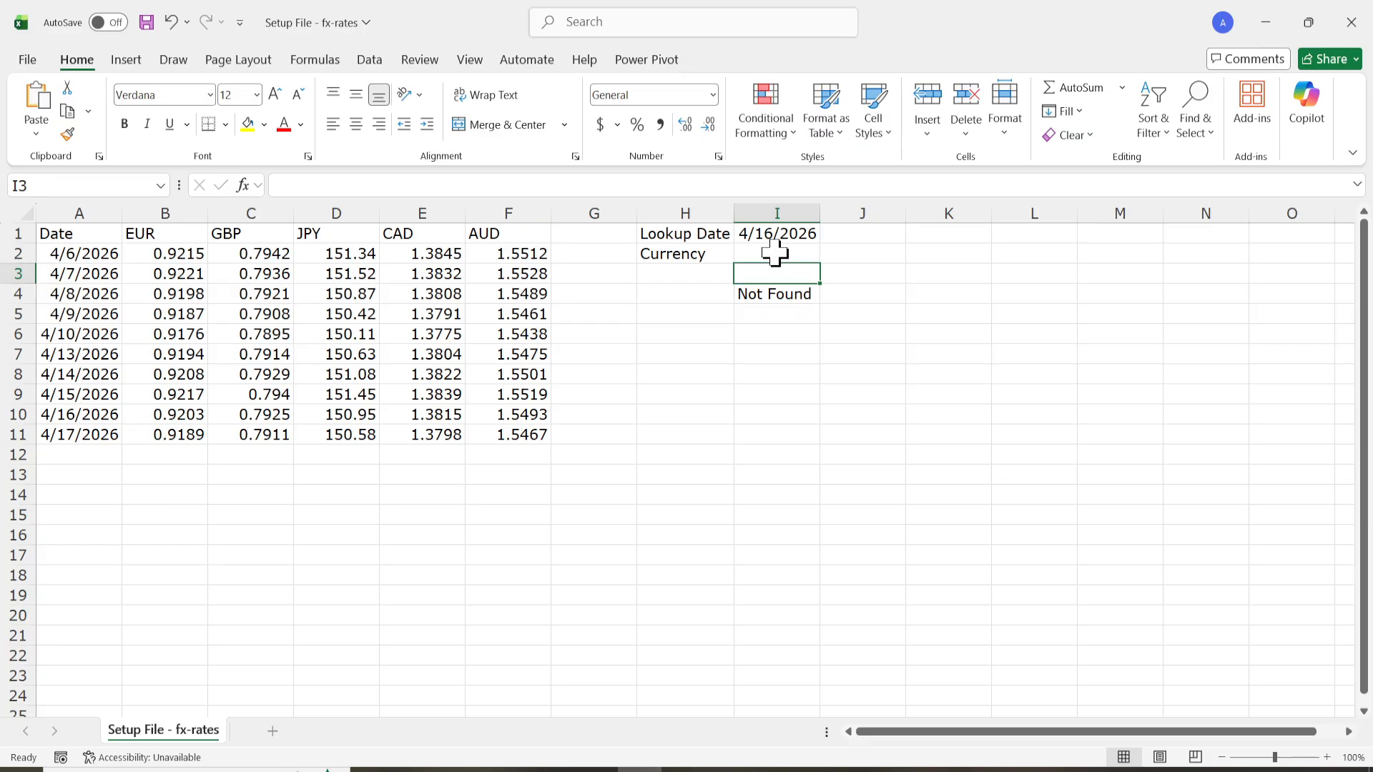
left_click(772, 256)
type("CAD")
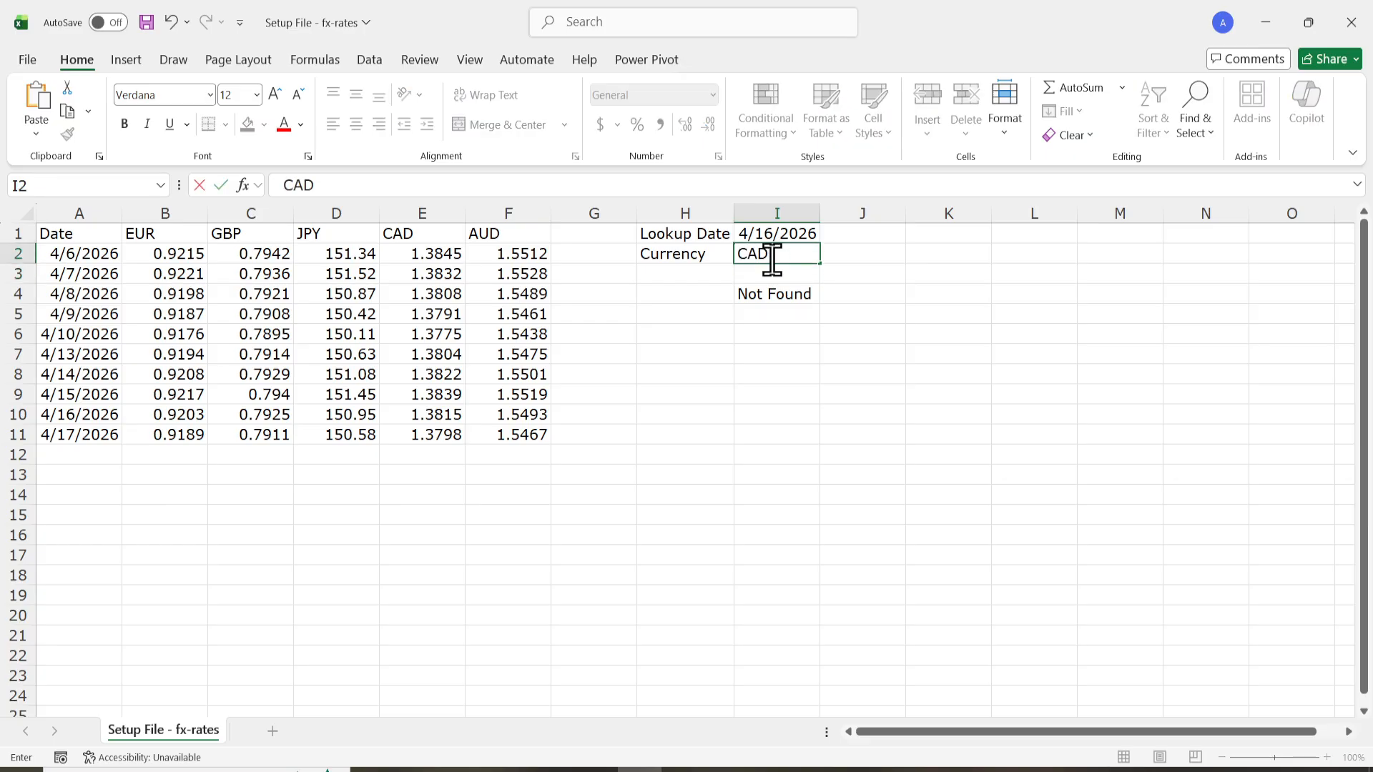
key("Return")
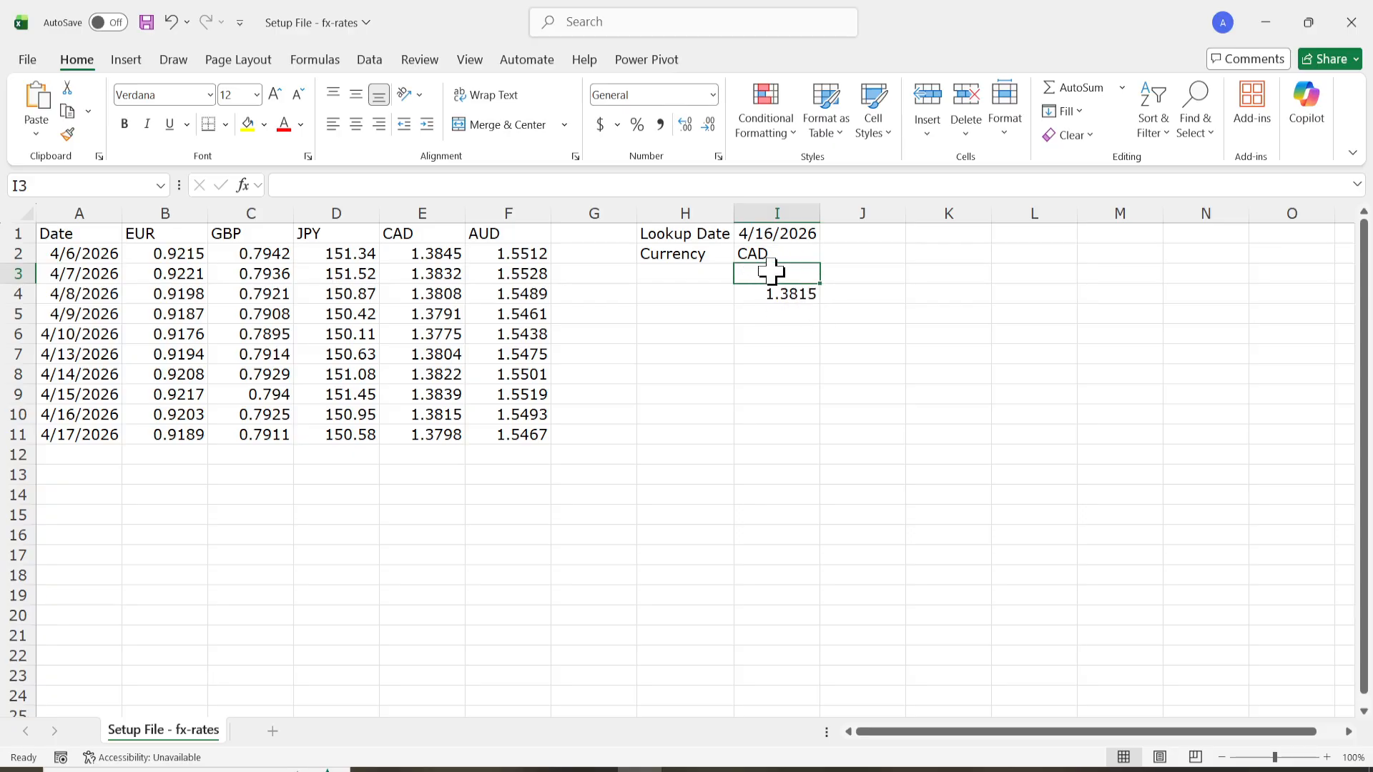
left_click(758, 293)
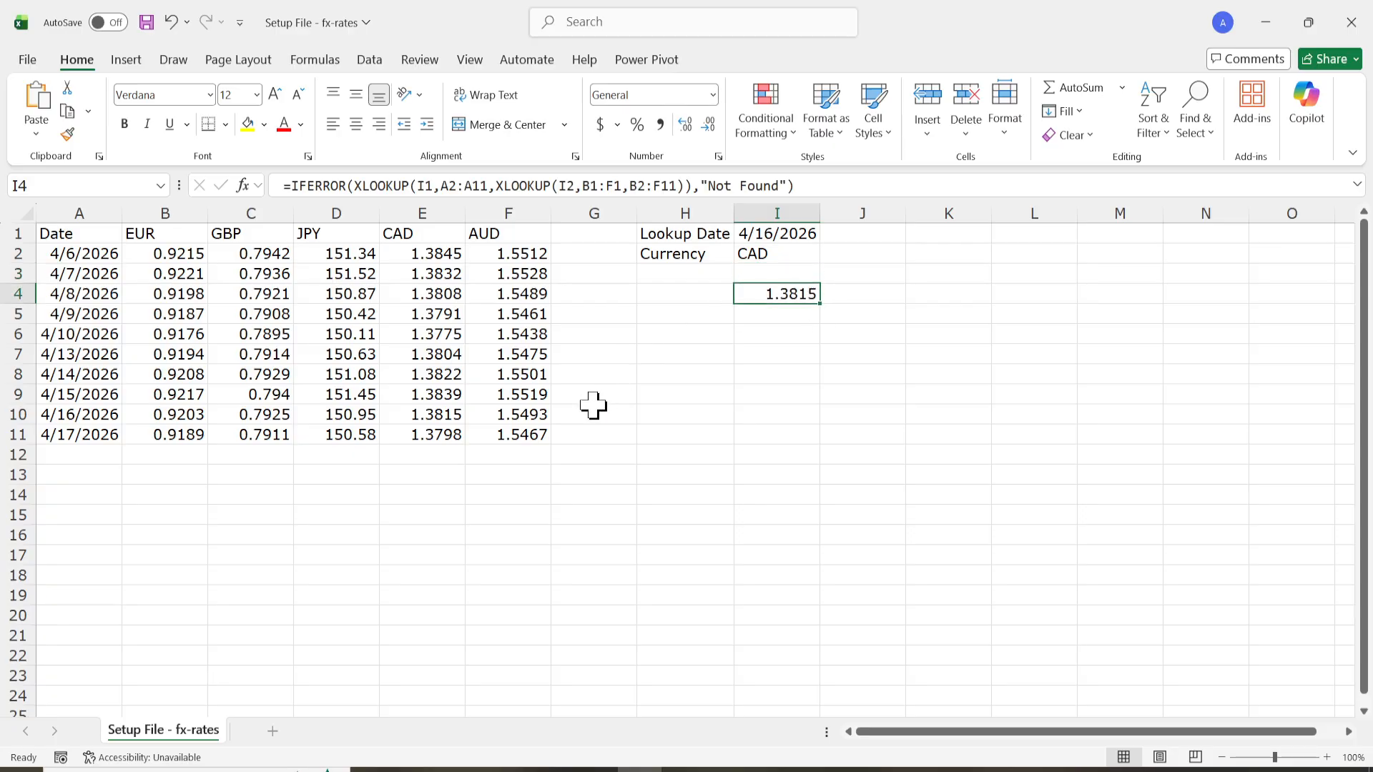
left_click(727, 409)
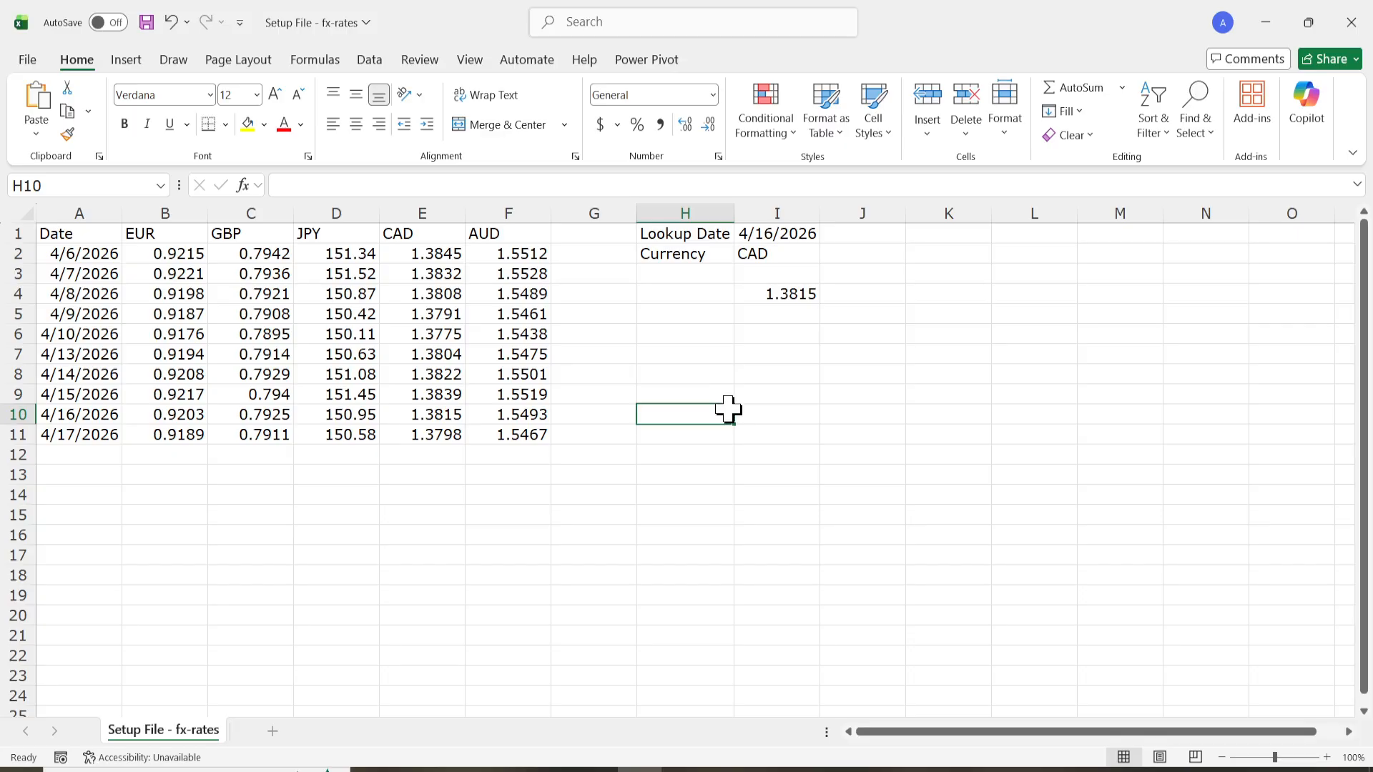